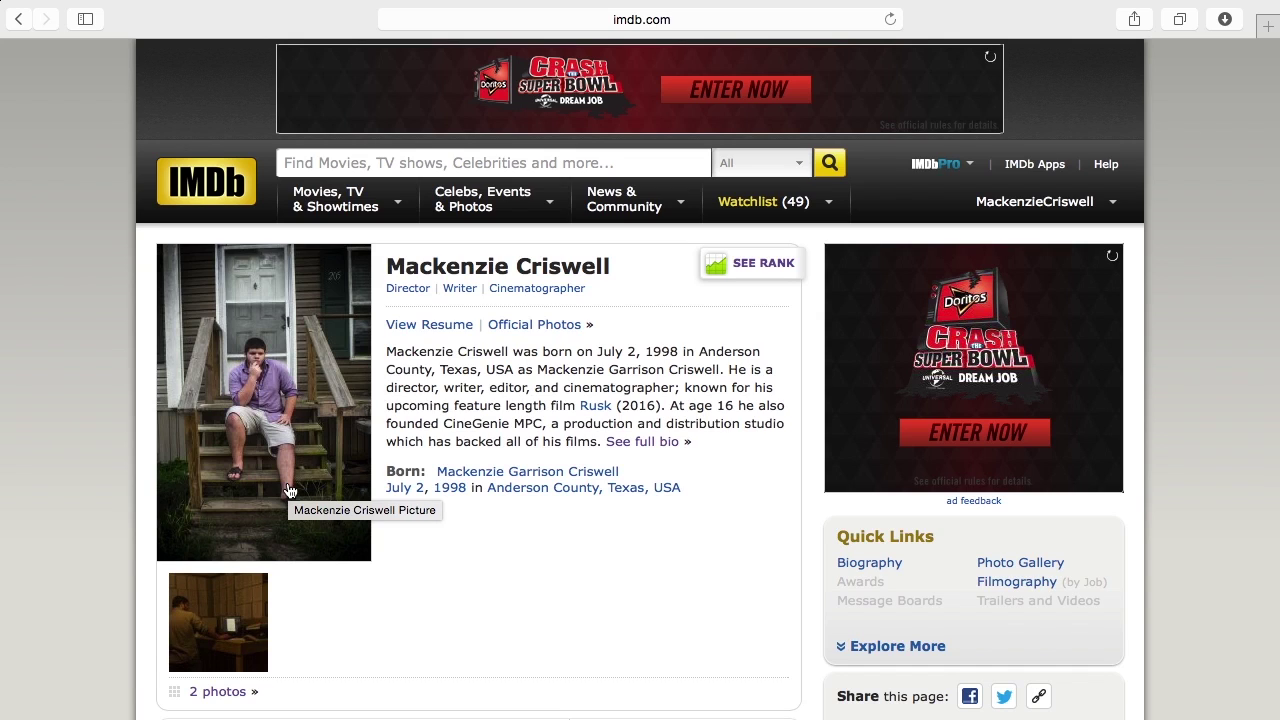
Step: Open the edit form for the filmmaker's profile page
scroll(486, 583, down, 15)
scroll(386, 534, down, 3)
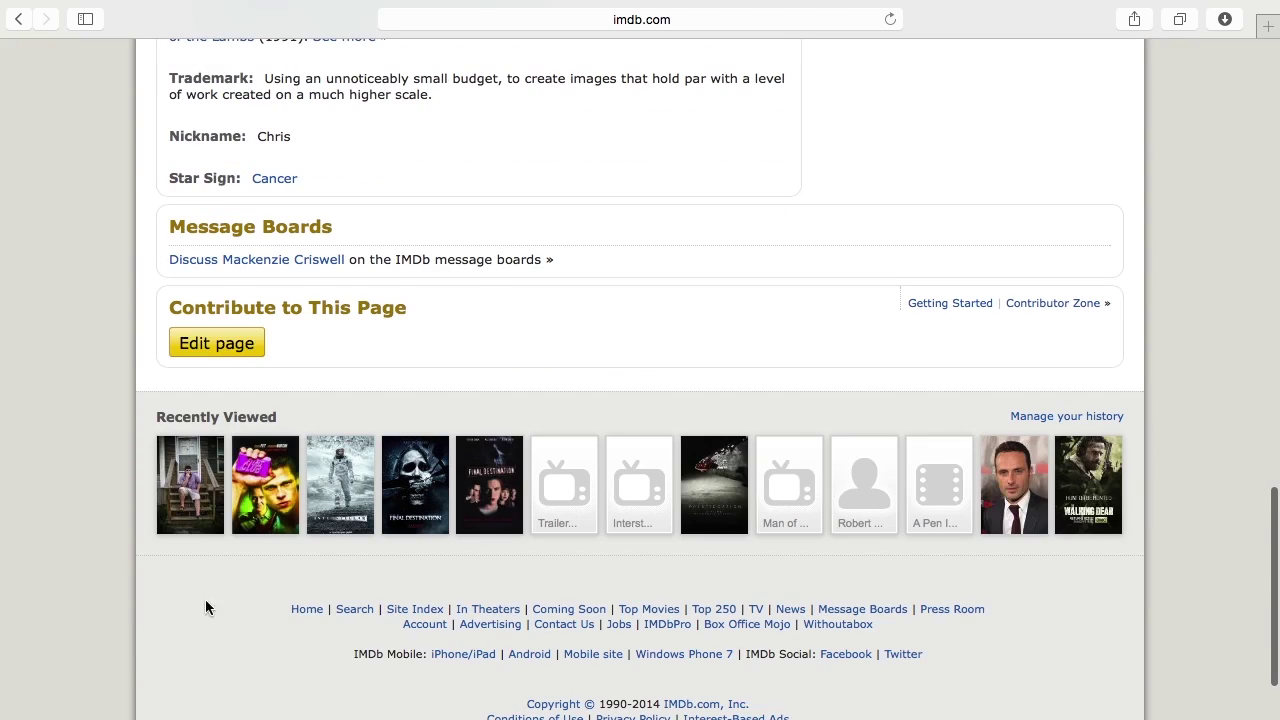
scroll(408, 606, down, 3)
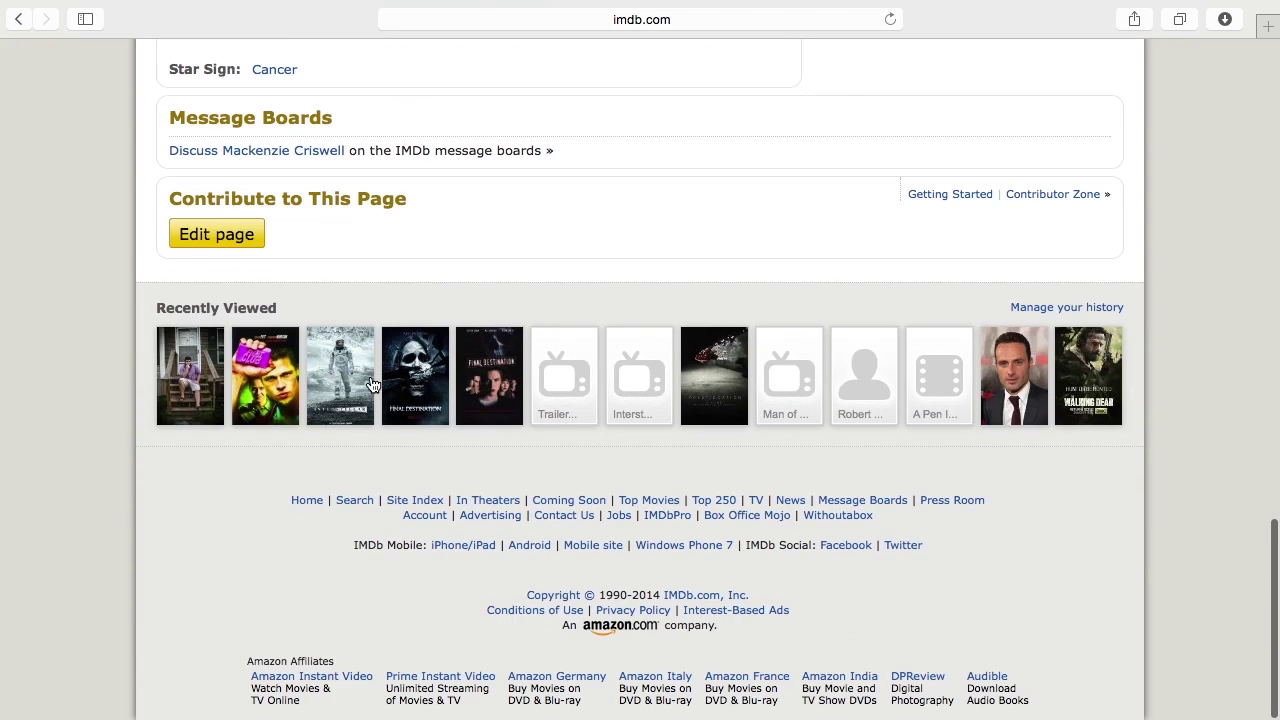
scroll(374, 386, up, 5)
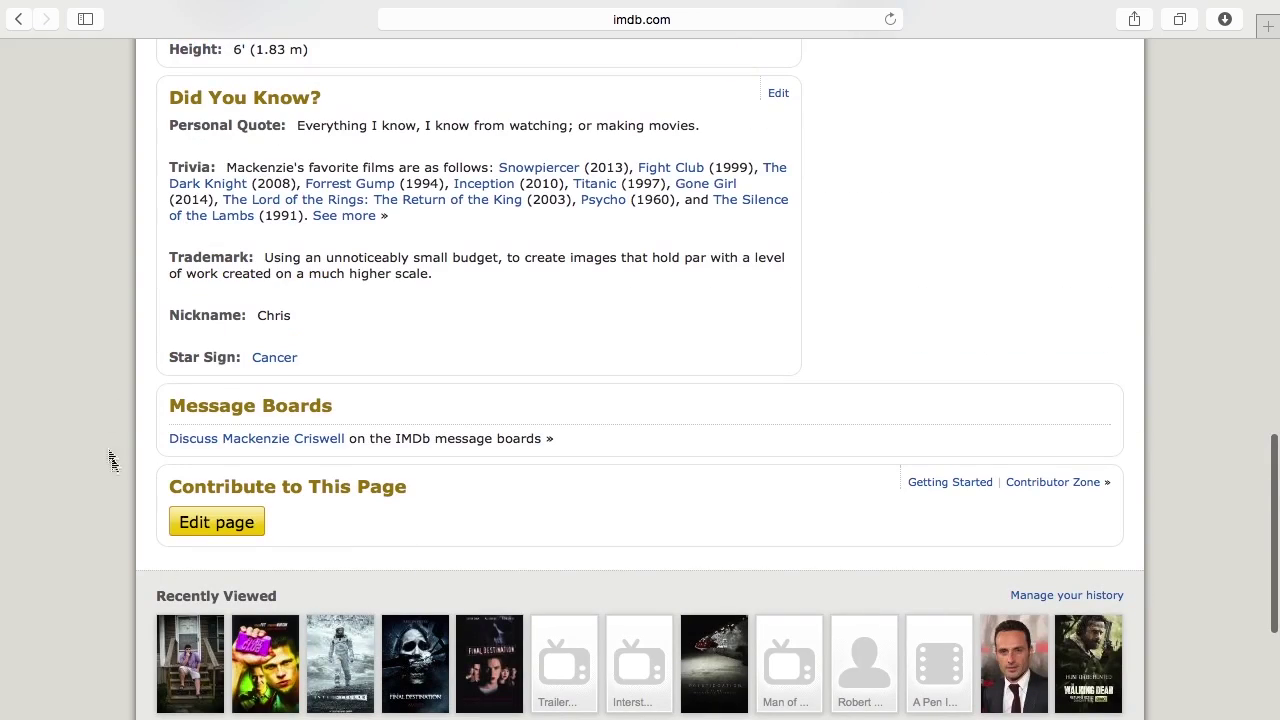
click(205, 523)
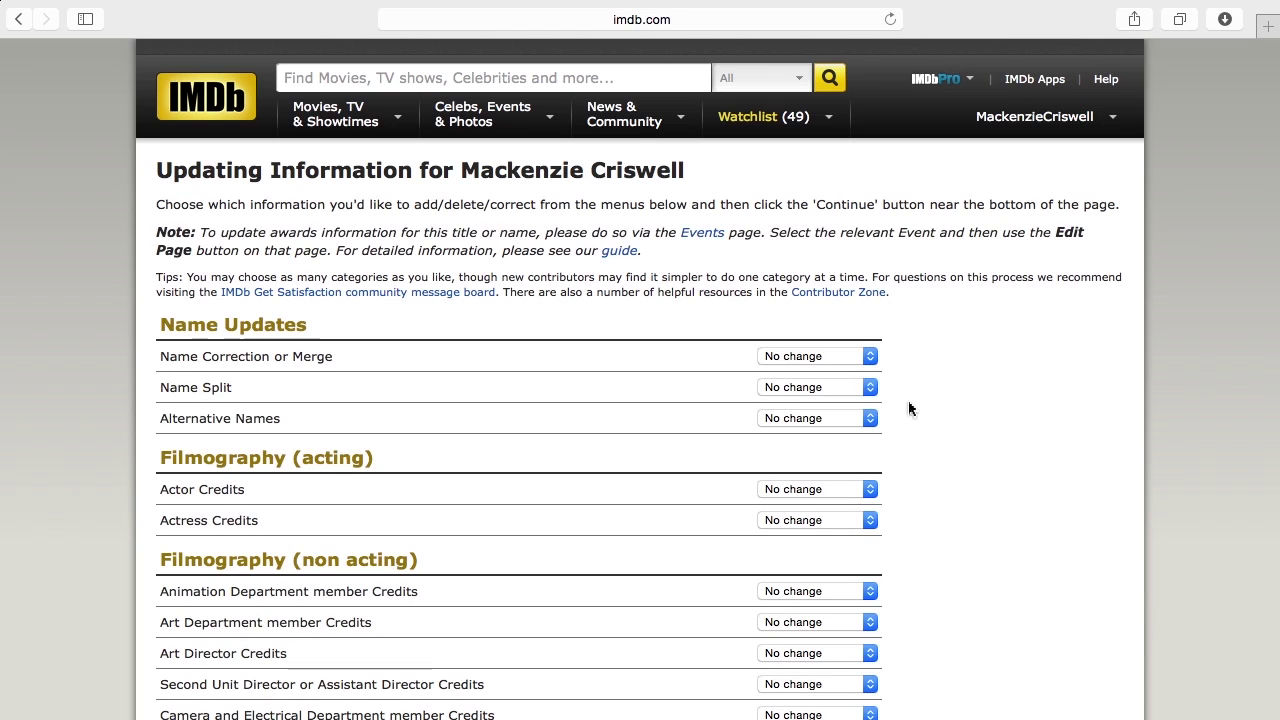
Step: Examine the Name Updates and acting Filmography categories on the update form
drag(908, 406, 239, 372)
click(315, 405)
drag(307, 420, 163, 357)
drag(240, 388, 421, 410)
click(994, 403)
scroll(690, 432, down, 3)
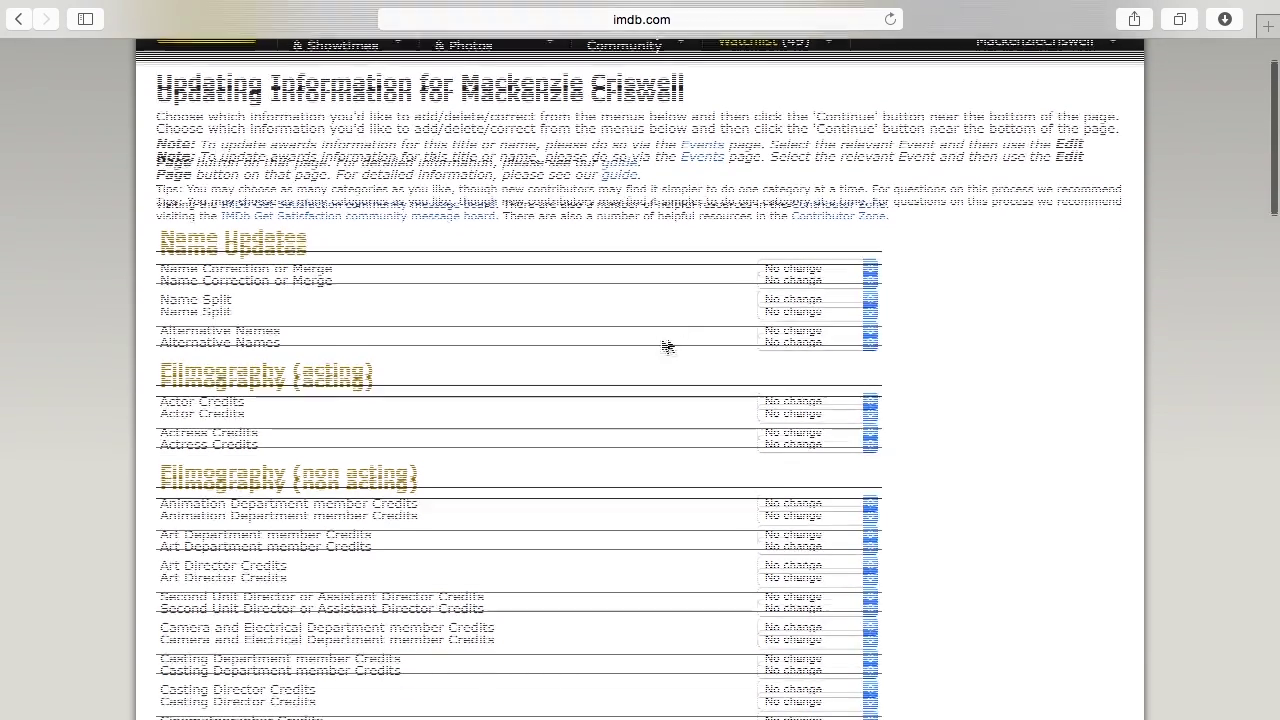
drag(205, 400, 160, 403)
click(300, 394)
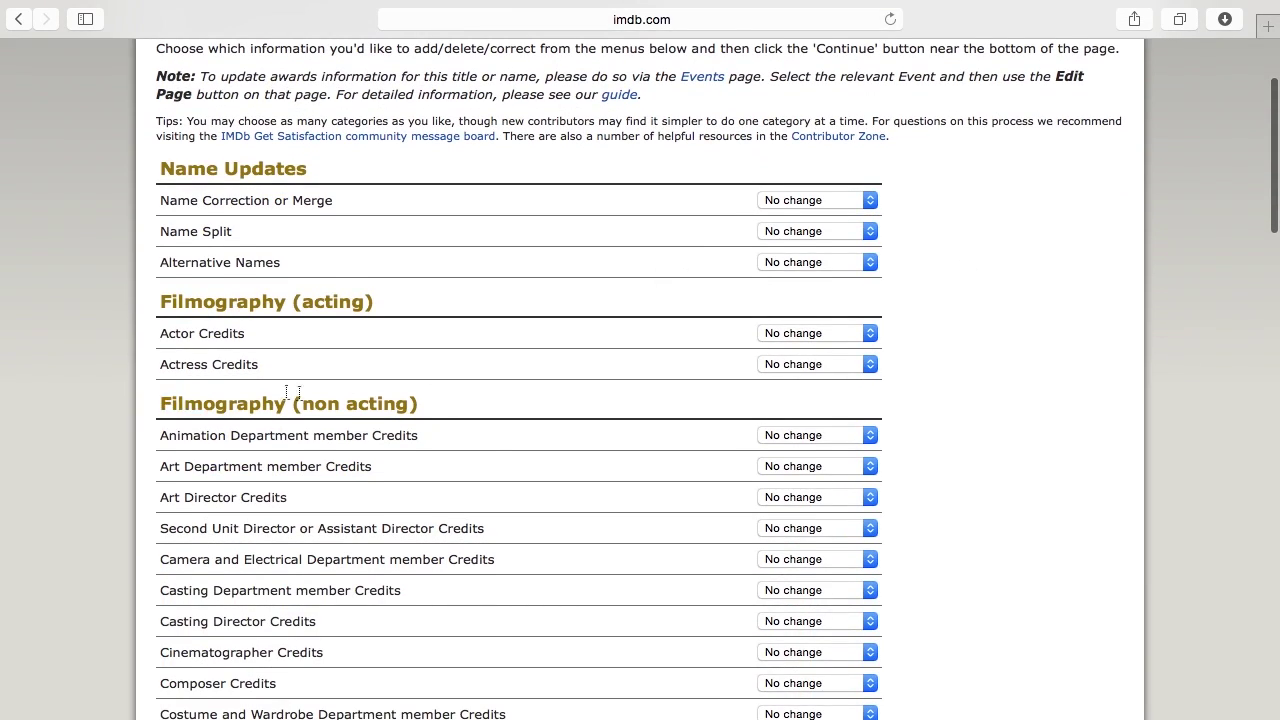
drag(276, 300, 358, 300)
click(360, 300)
drag(263, 368, 164, 339)
click(268, 366)
click(326, 333)
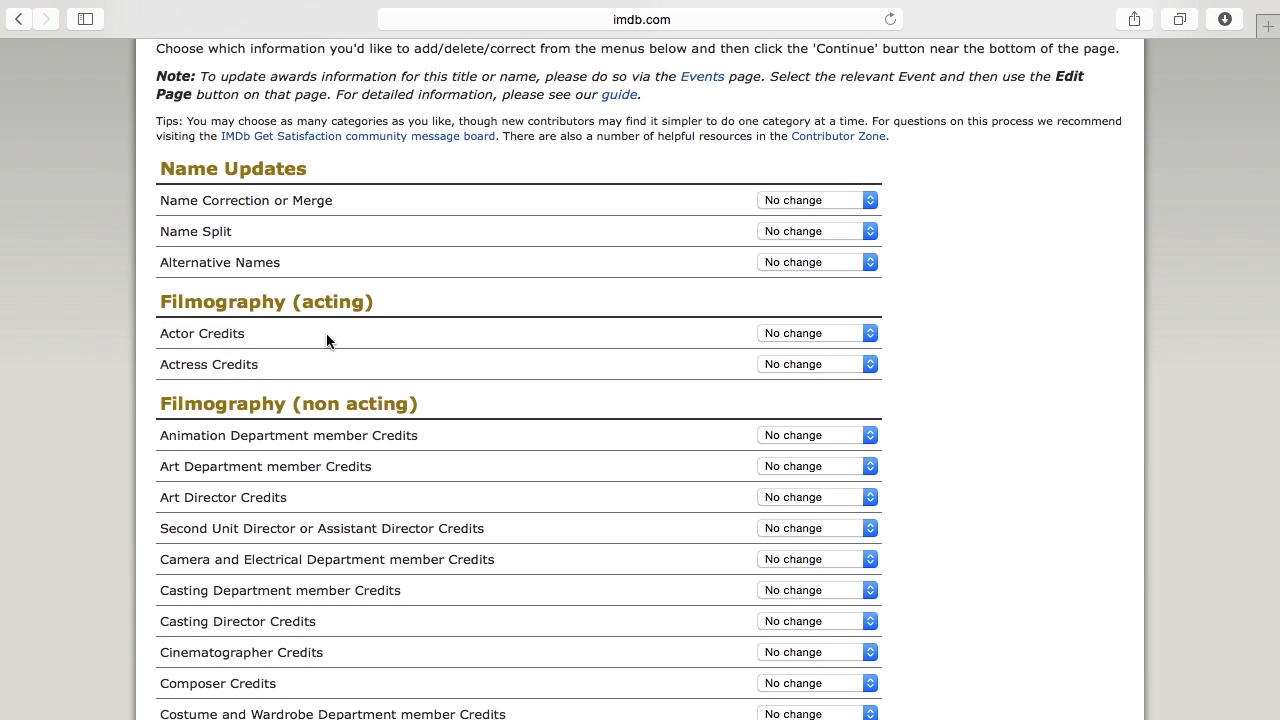
Step: Look through the non-acting Filmography credits and the remaining categories of the update form
scroll(350, 370, down, 10)
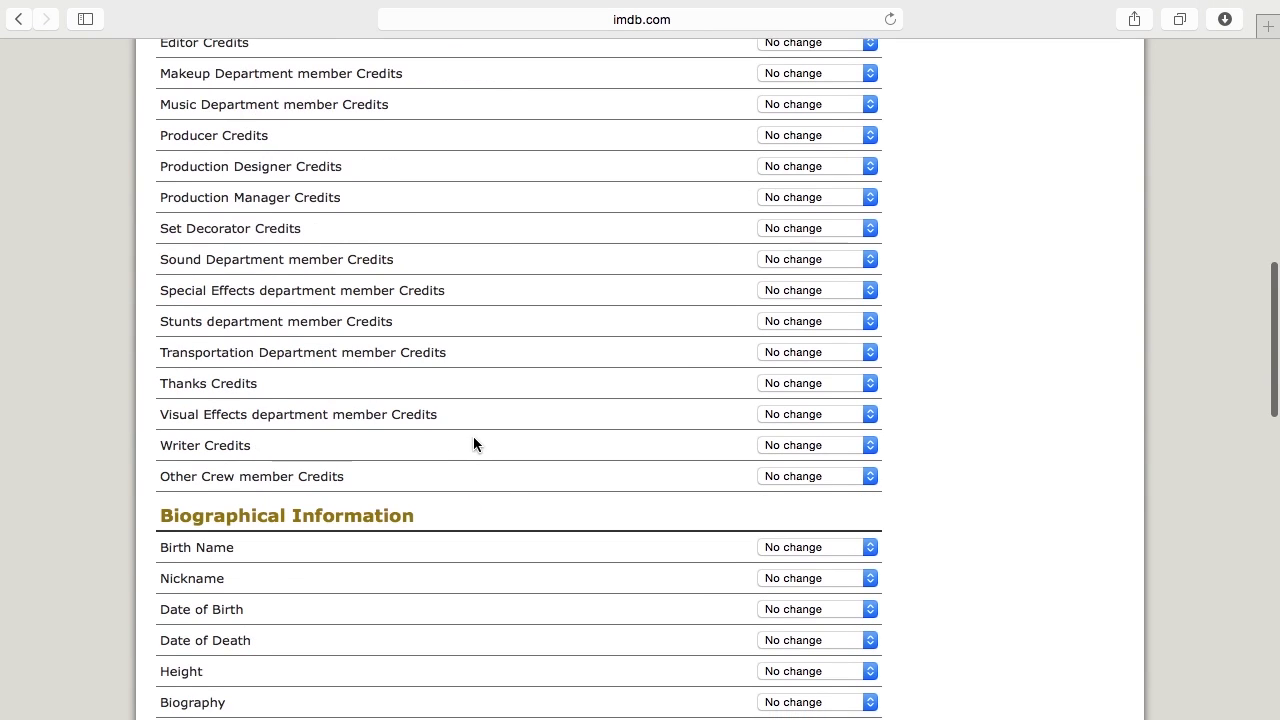
scroll(194, 465, up, 9)
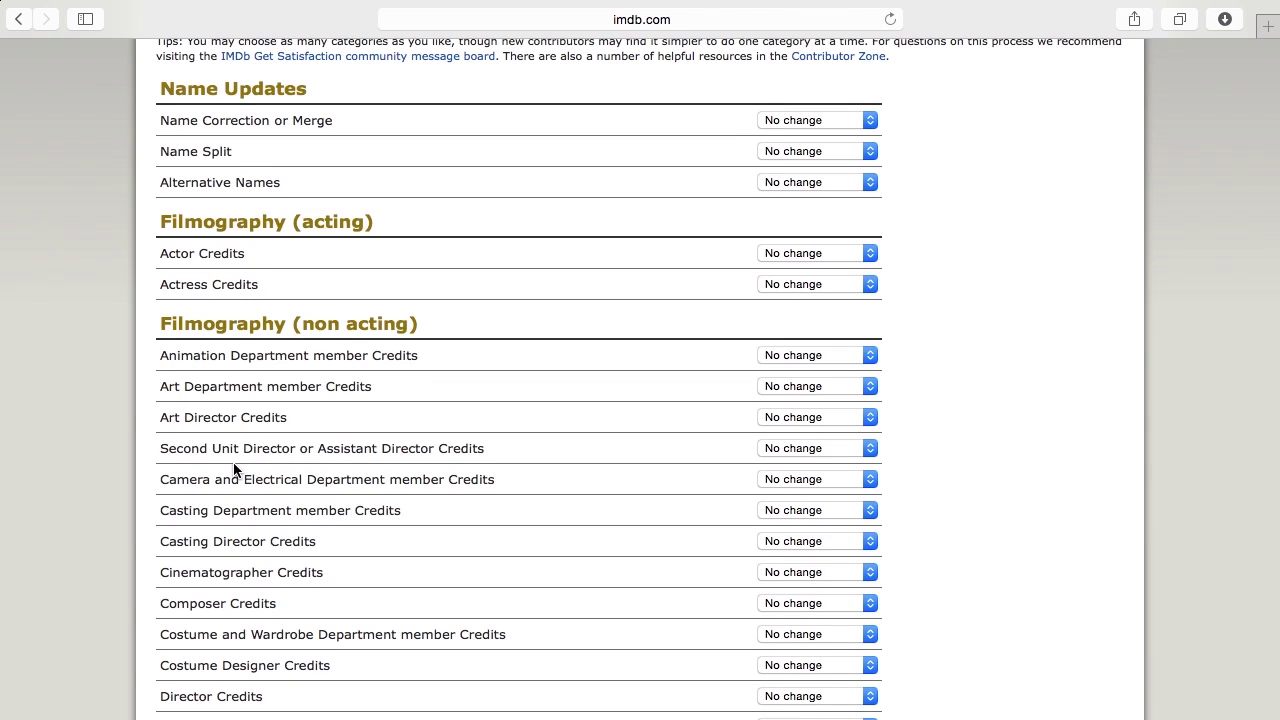
scroll(235, 462, down, 3)
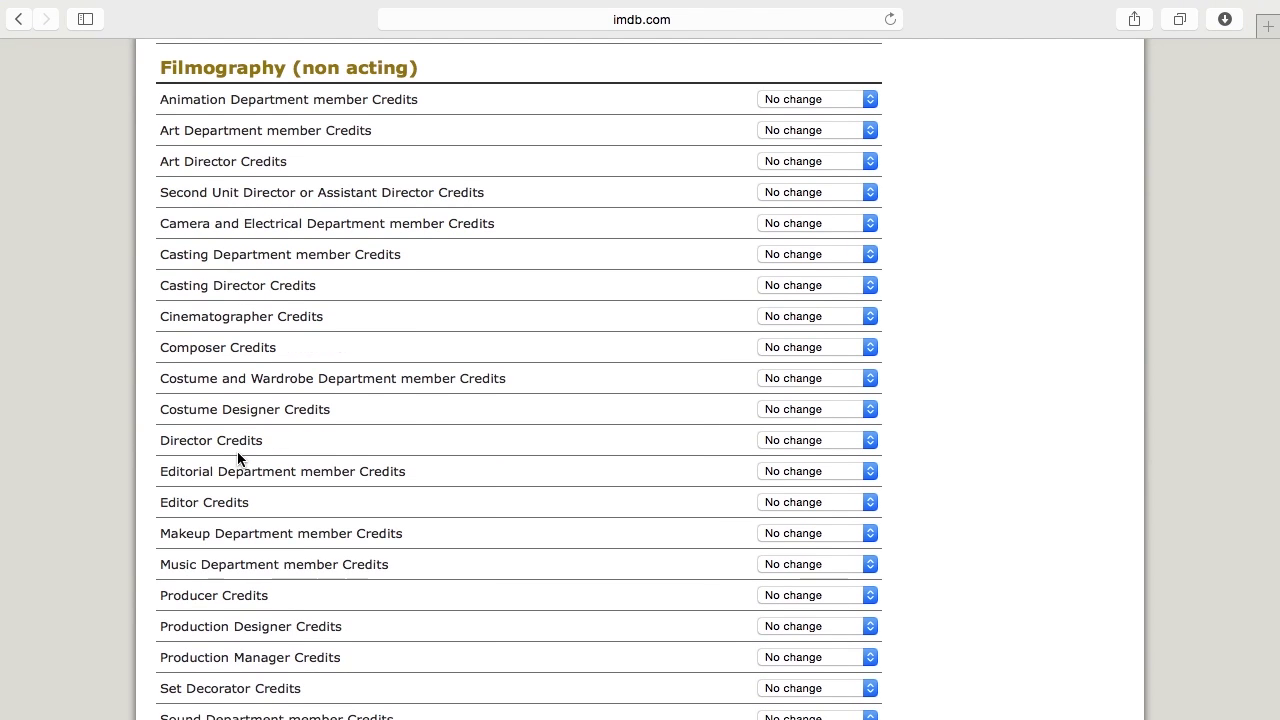
scroll(686, 364, down, 15)
scroll(686, 364, up, 2)
scroll(686, 364, up, 15)
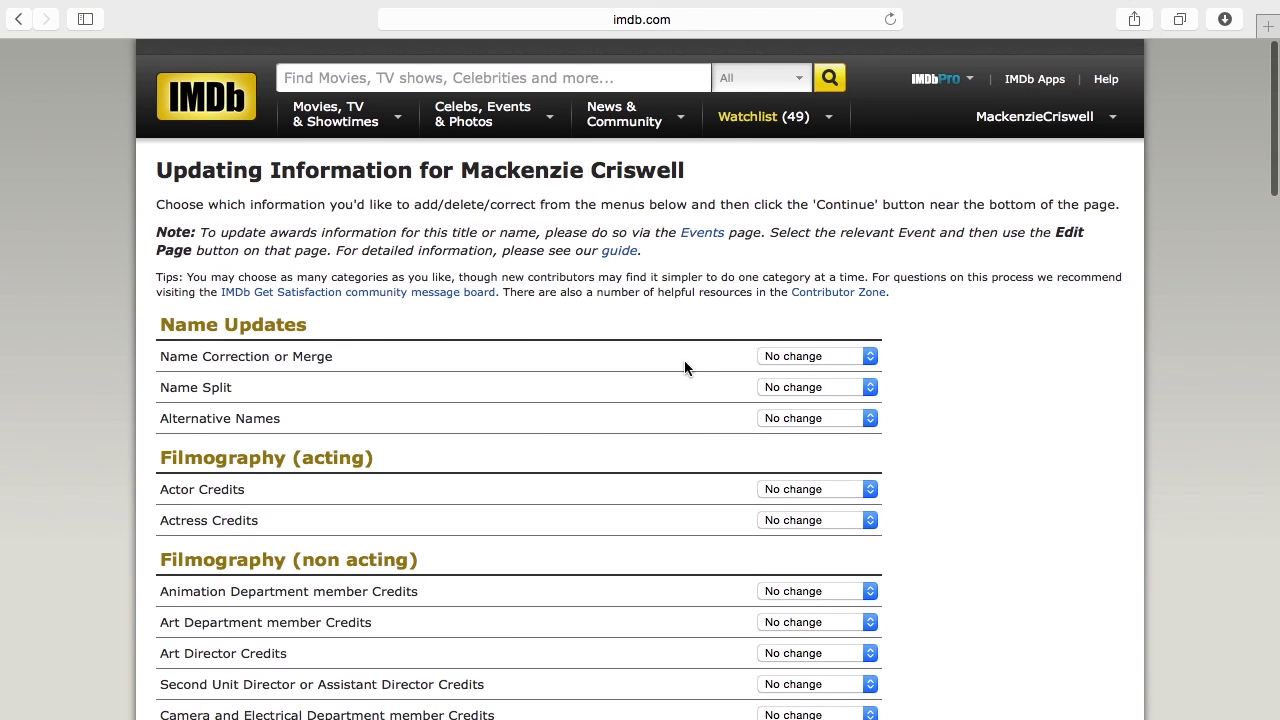
Step: Set Biographical Movies to Add 1 item in the Biographical Information section
scroll(686, 364, down, 7)
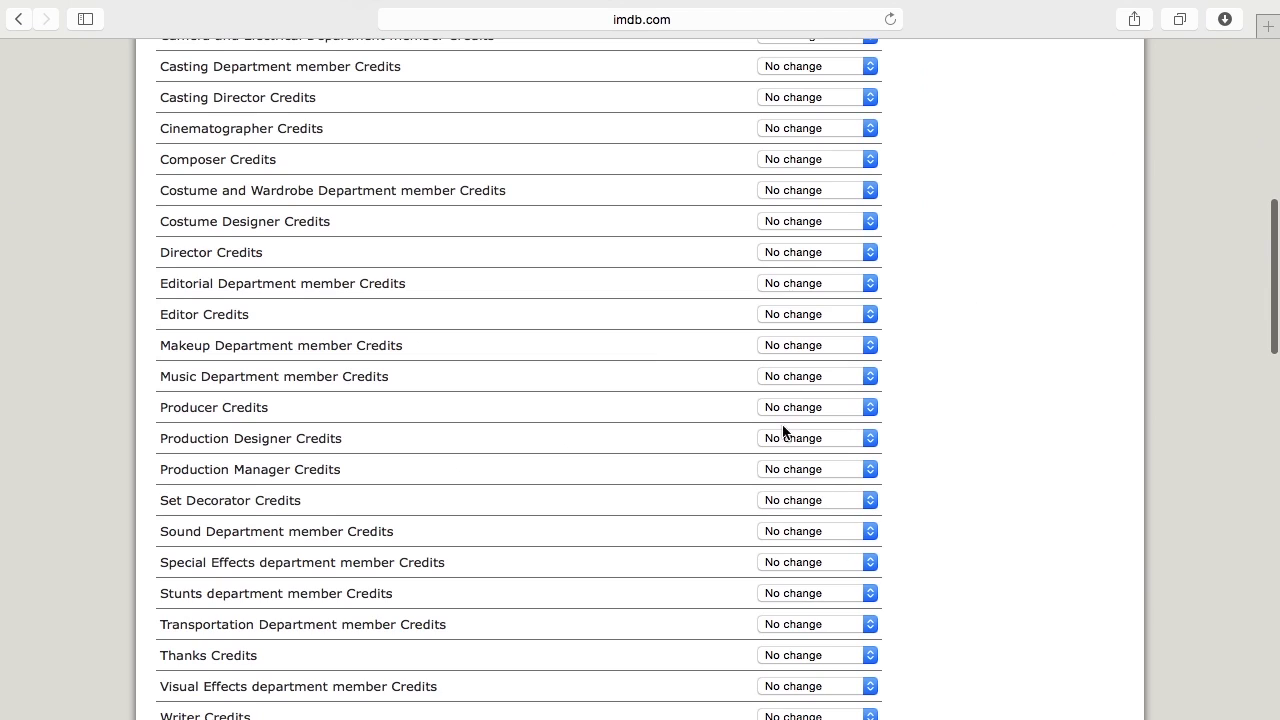
scroll(787, 426, down, 5)
scroll(779, 479, down, 3)
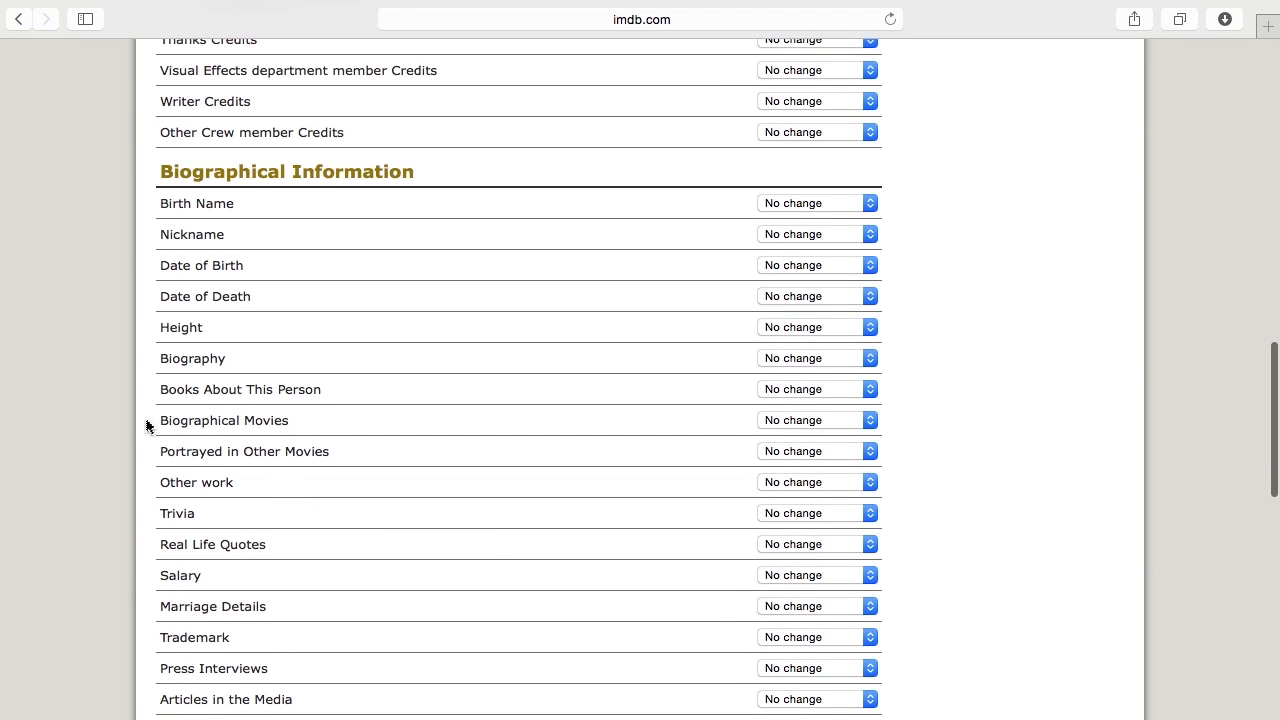
drag(143, 423, 291, 423)
click(306, 424)
triple_click(179, 421)
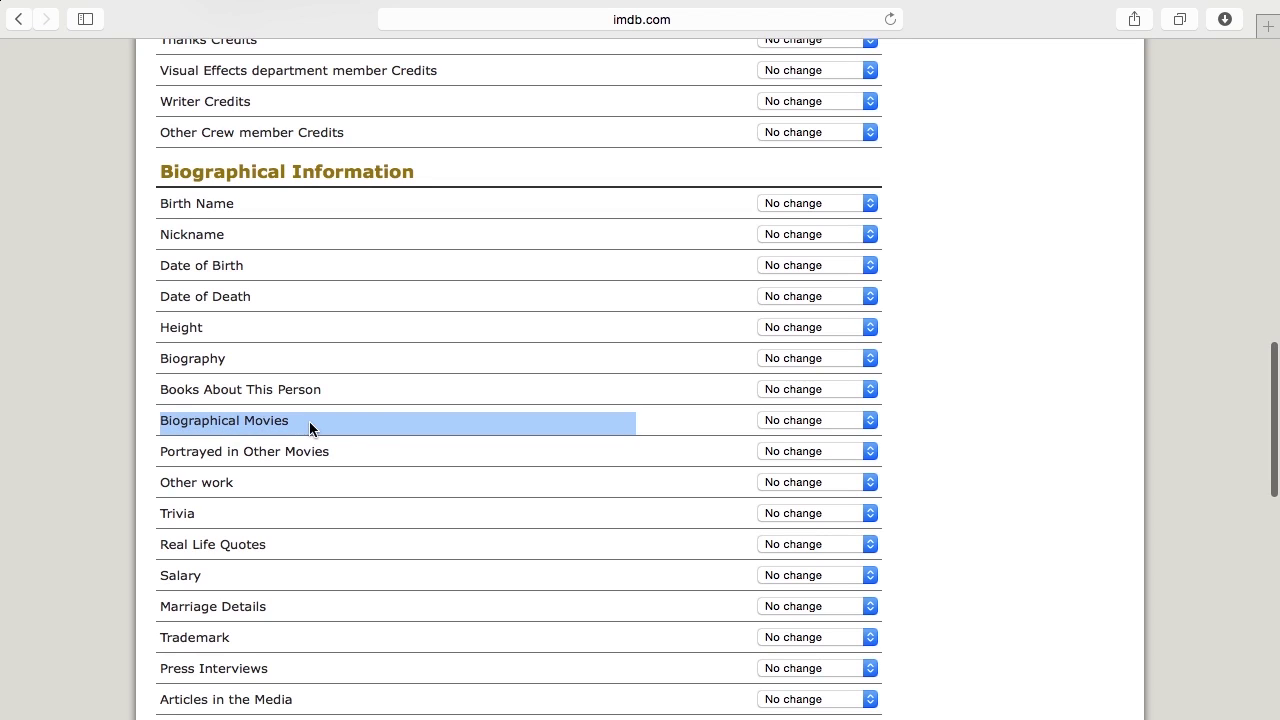
click(716, 425)
click(787, 422)
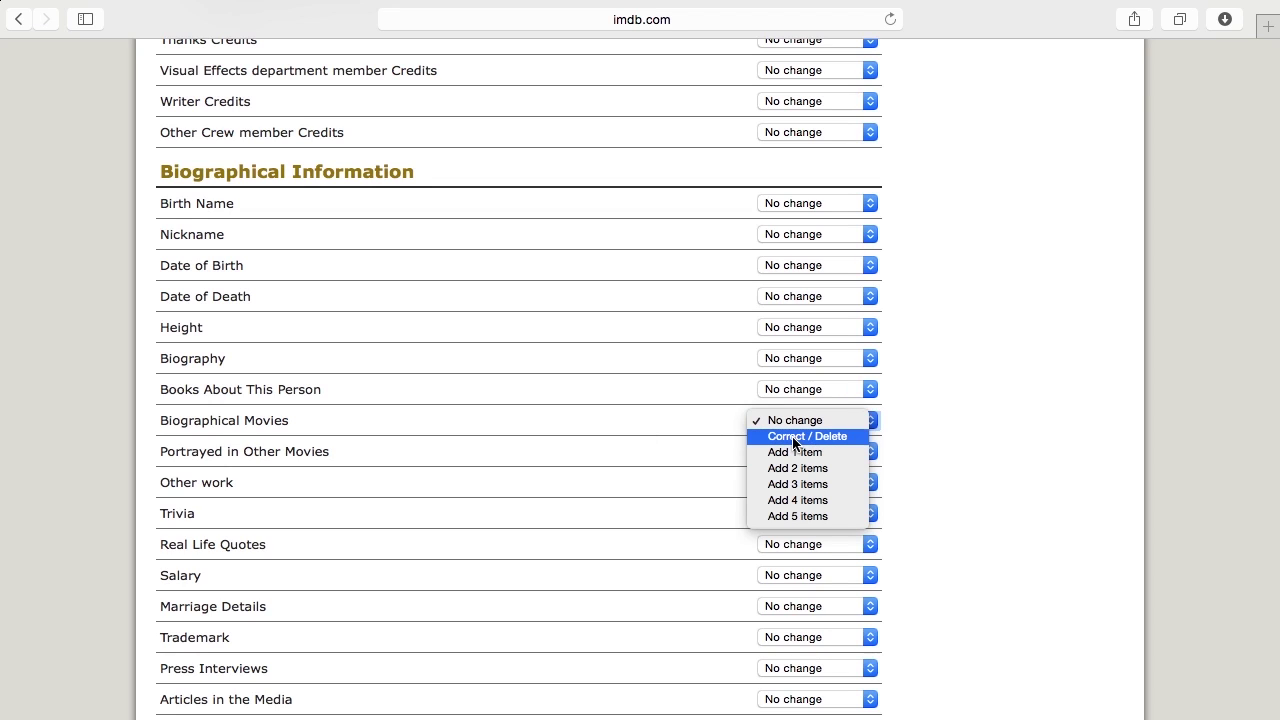
click(795, 452)
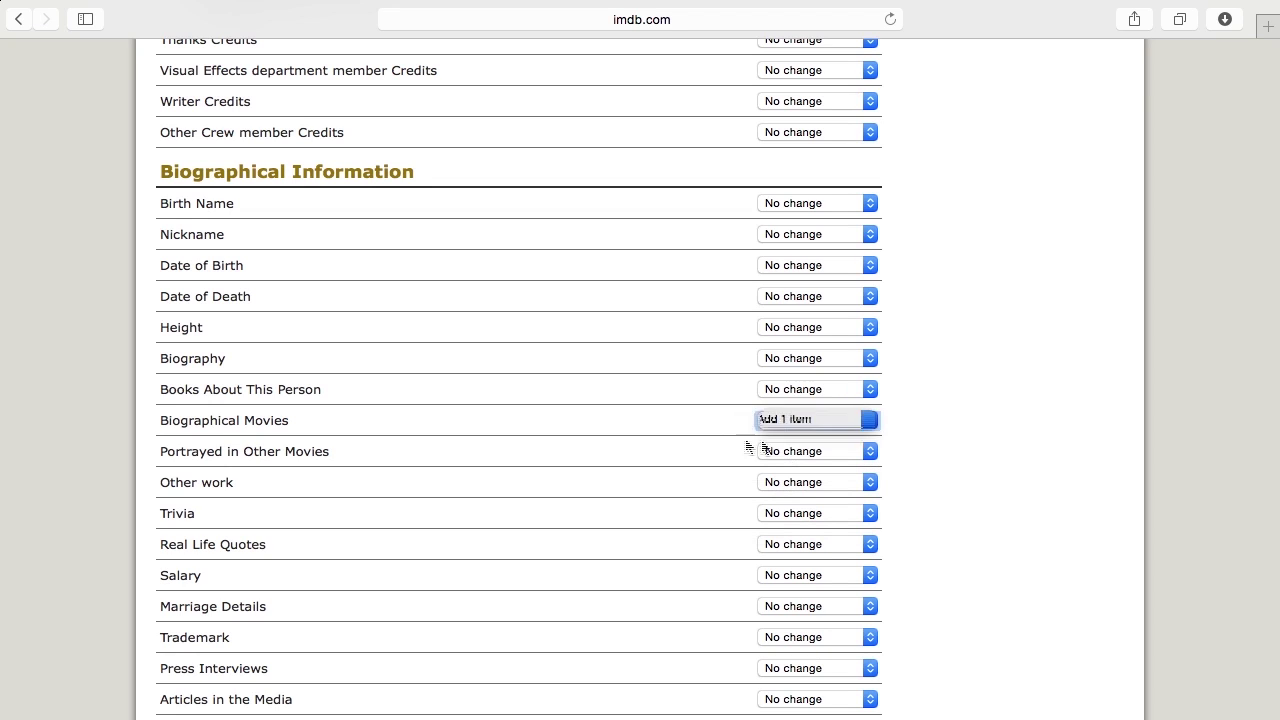
Step: Set Other work to Correct / Delete and continue to the detailed update form
scroll(320, 571, down, 2)
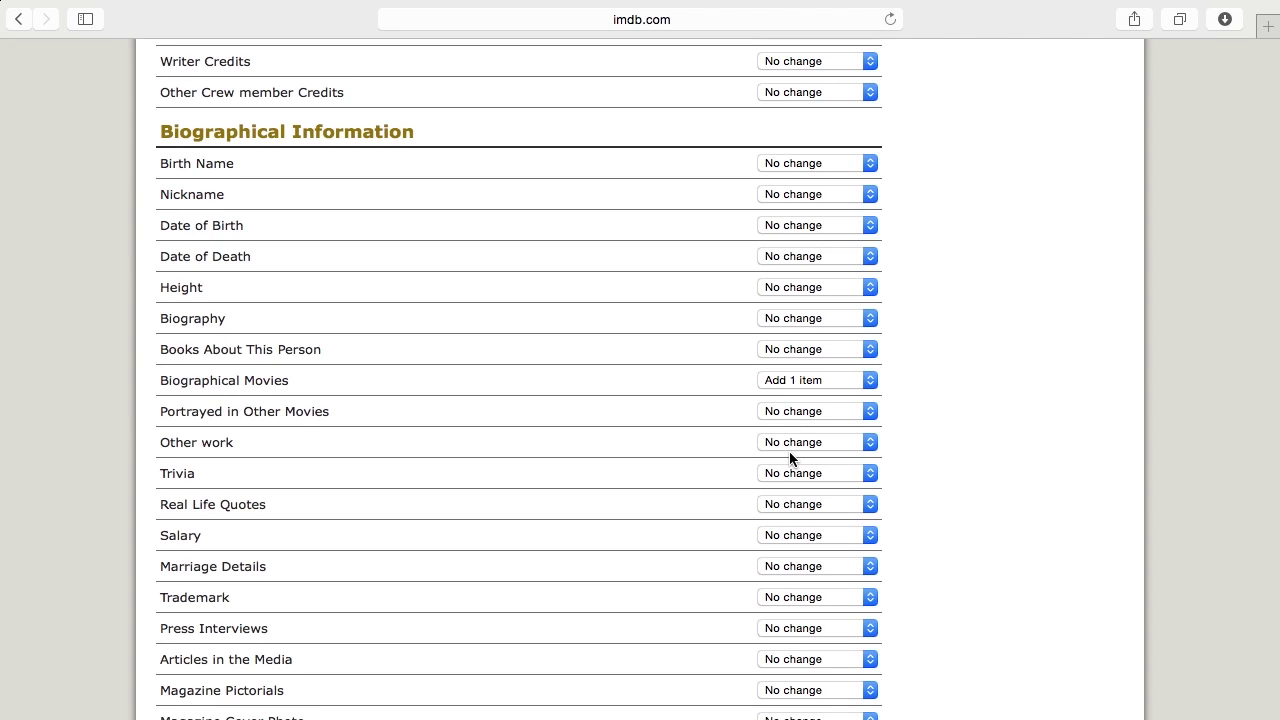
click(789, 452)
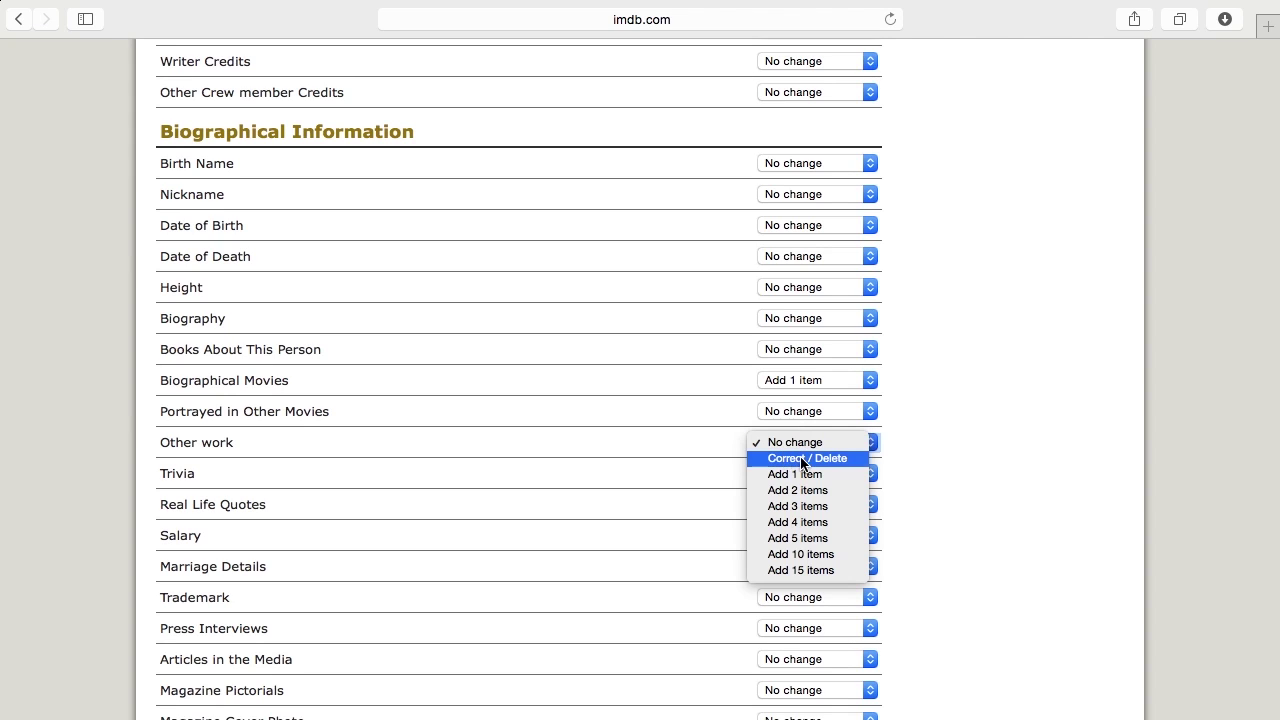
key(Escape)
key(Down)
click(791, 443)
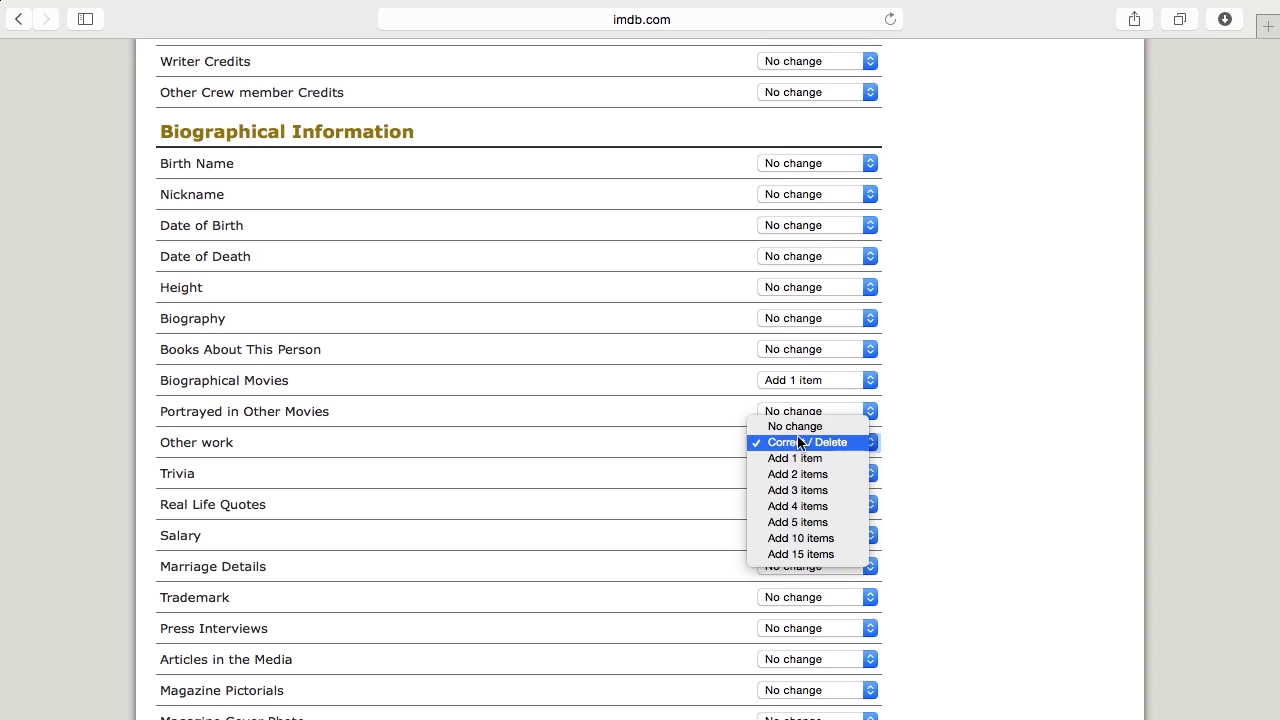
click(778, 438)
scroll(508, 446, down, 15)
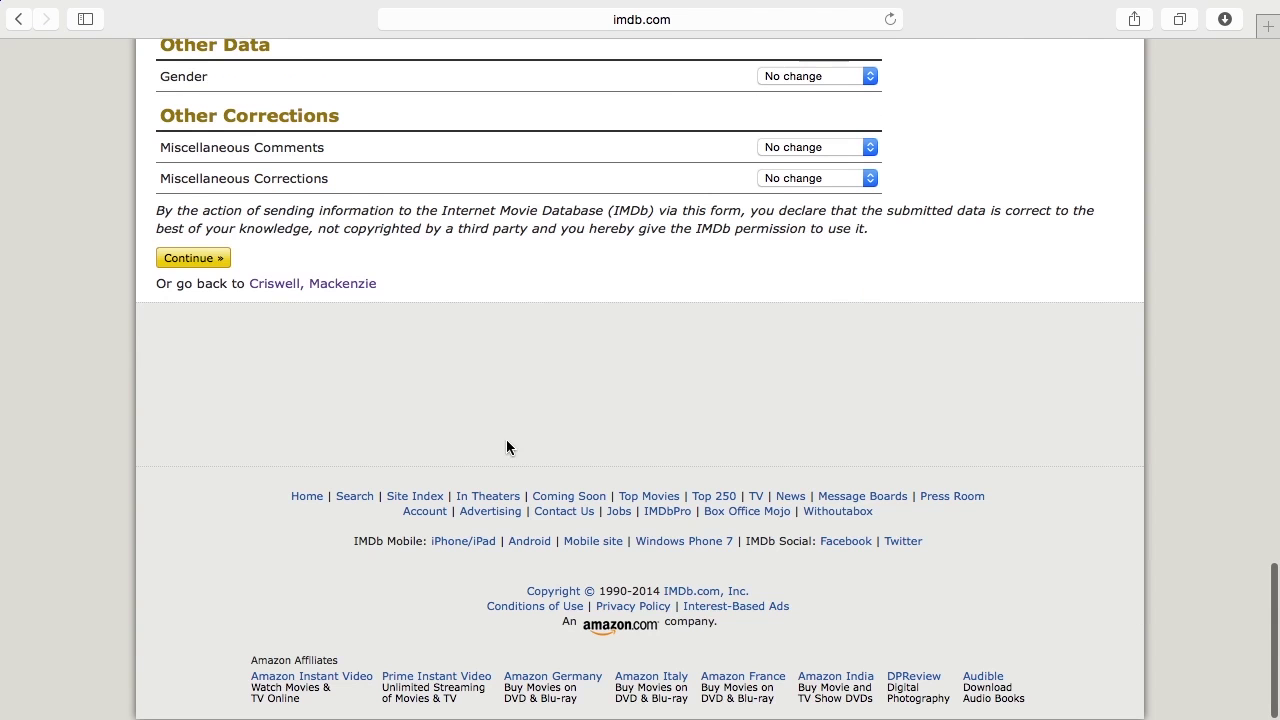
click(218, 264)
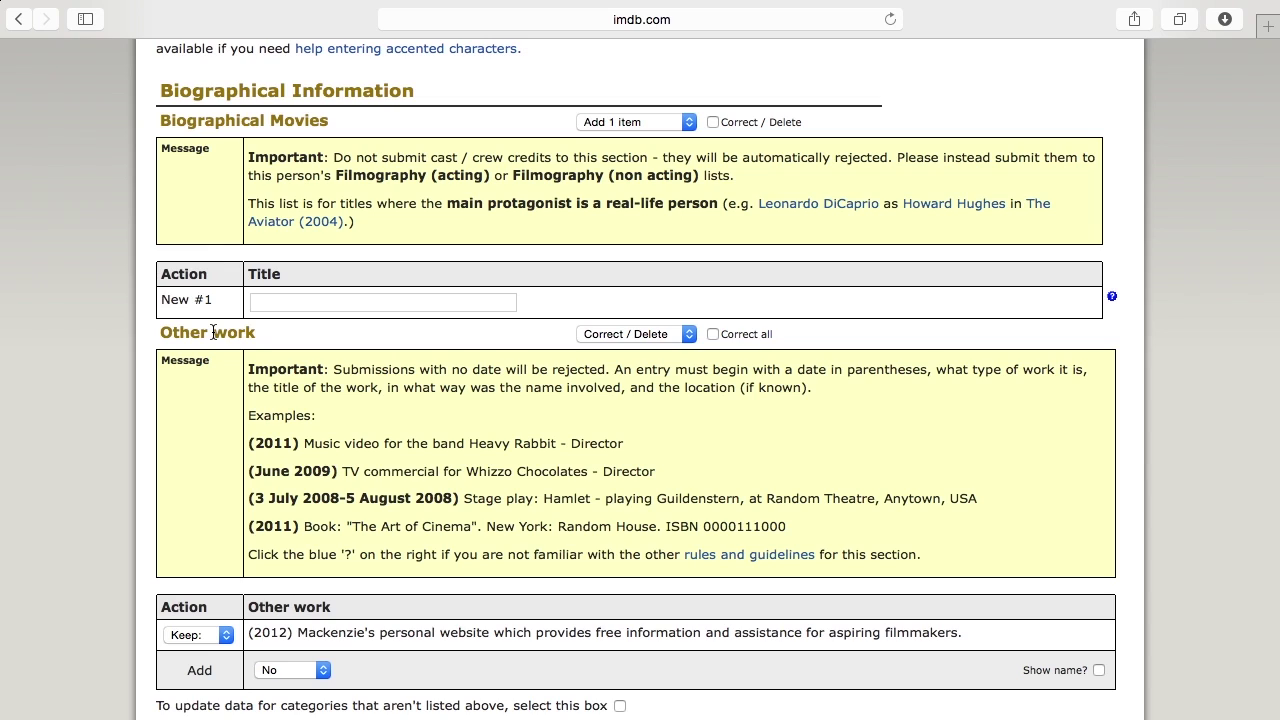
Step: Read the guidance note for Biographical Movies, including the real-life protagonist example
drag(161, 120, 556, 121)
click(340, 135)
drag(720, 203, 1010, 206)
click(889, 205)
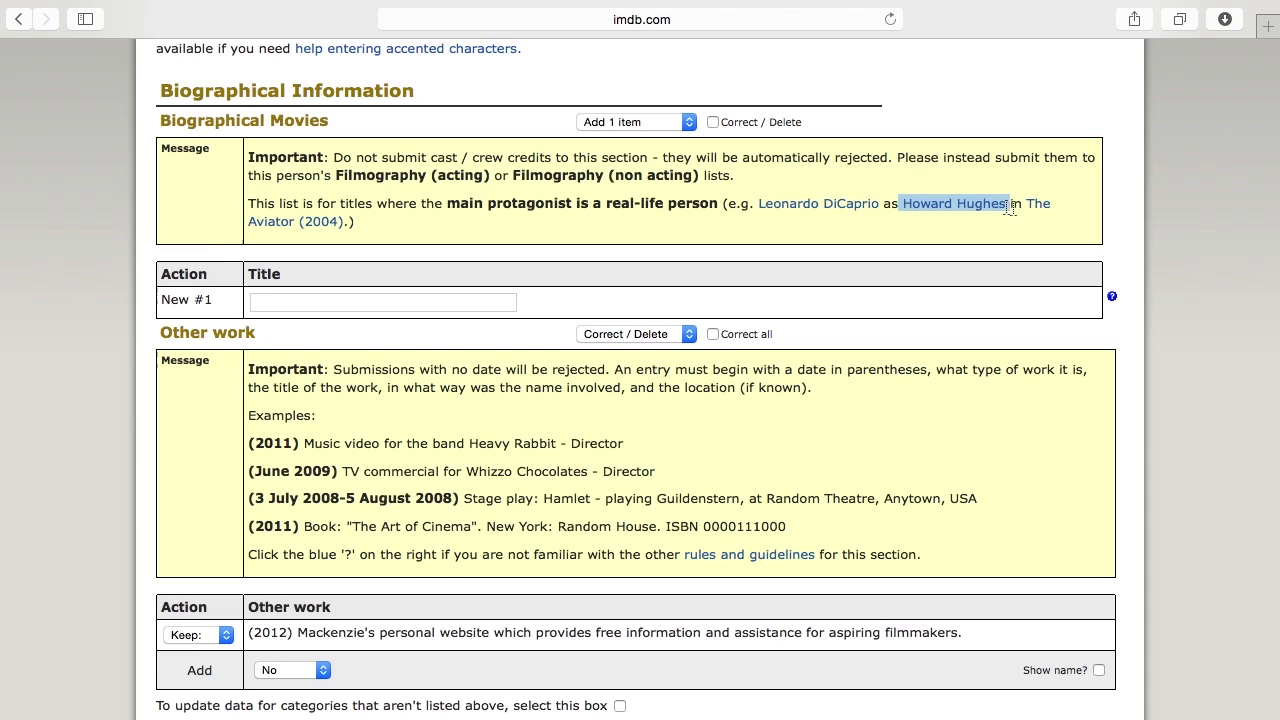
click(366, 233)
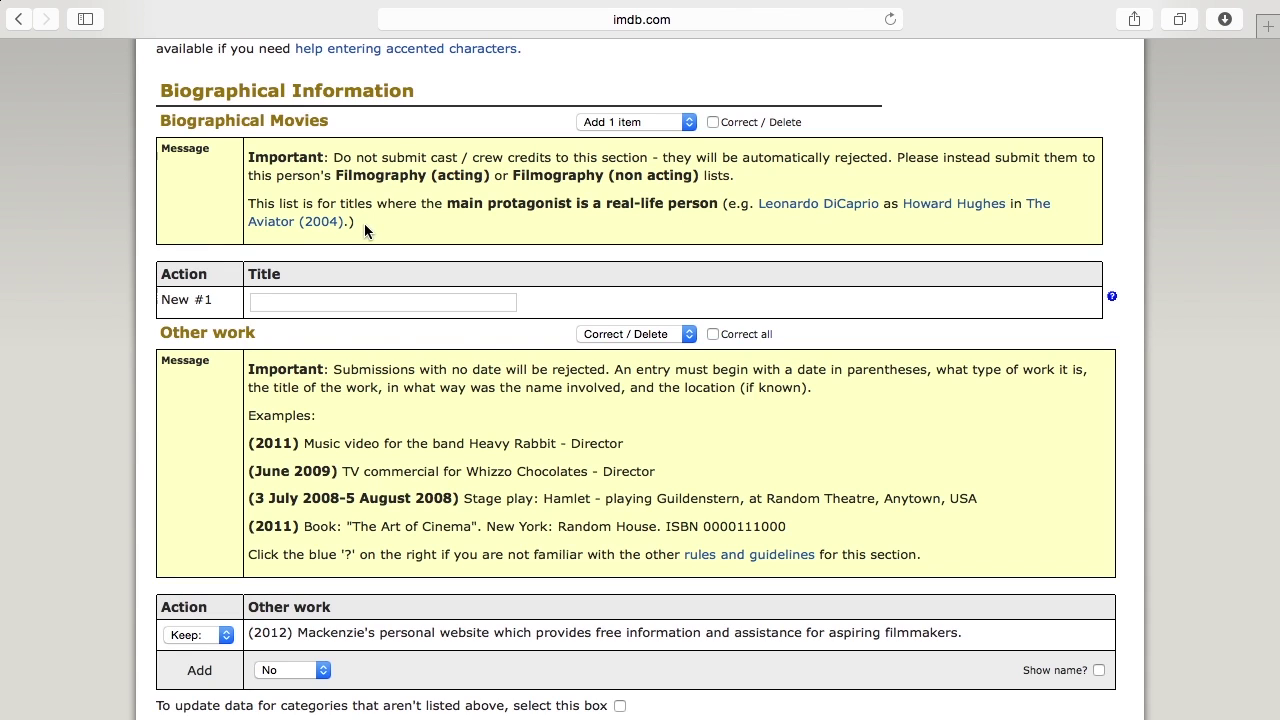
Step: Enter Raiders of the Lost Ark as the title of the new Biographical Movies item
click(385, 301)
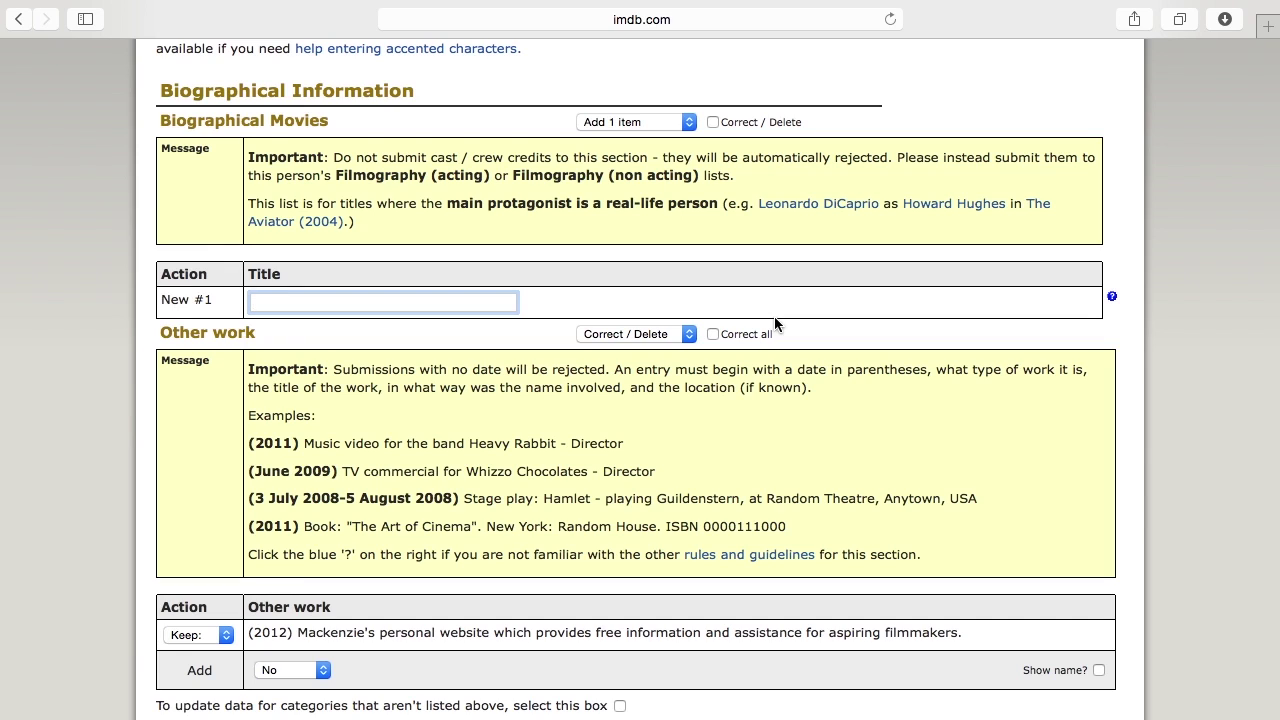
text(Rai)
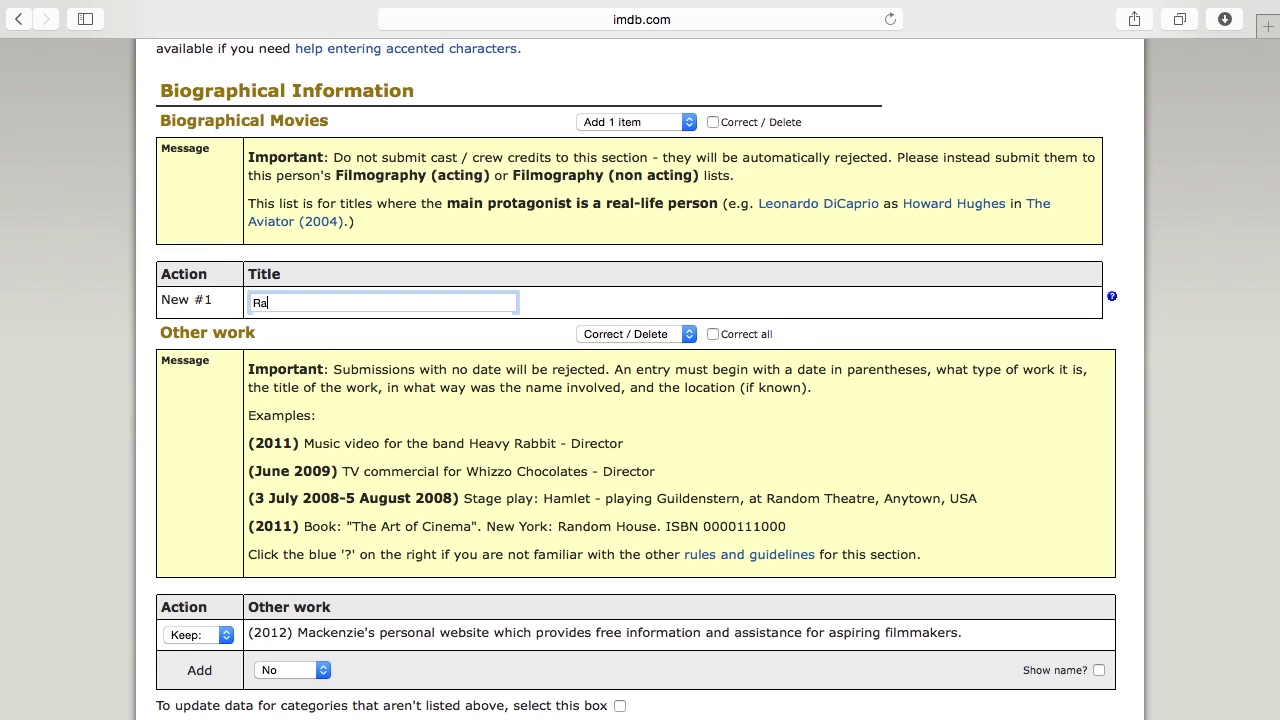
text(d)
key(BackSpace)
text(ider)
key(BackSpace)
key(BackSpace)
key(BackSpace)
key(BackSpace)
text(s of the Lost Ark)
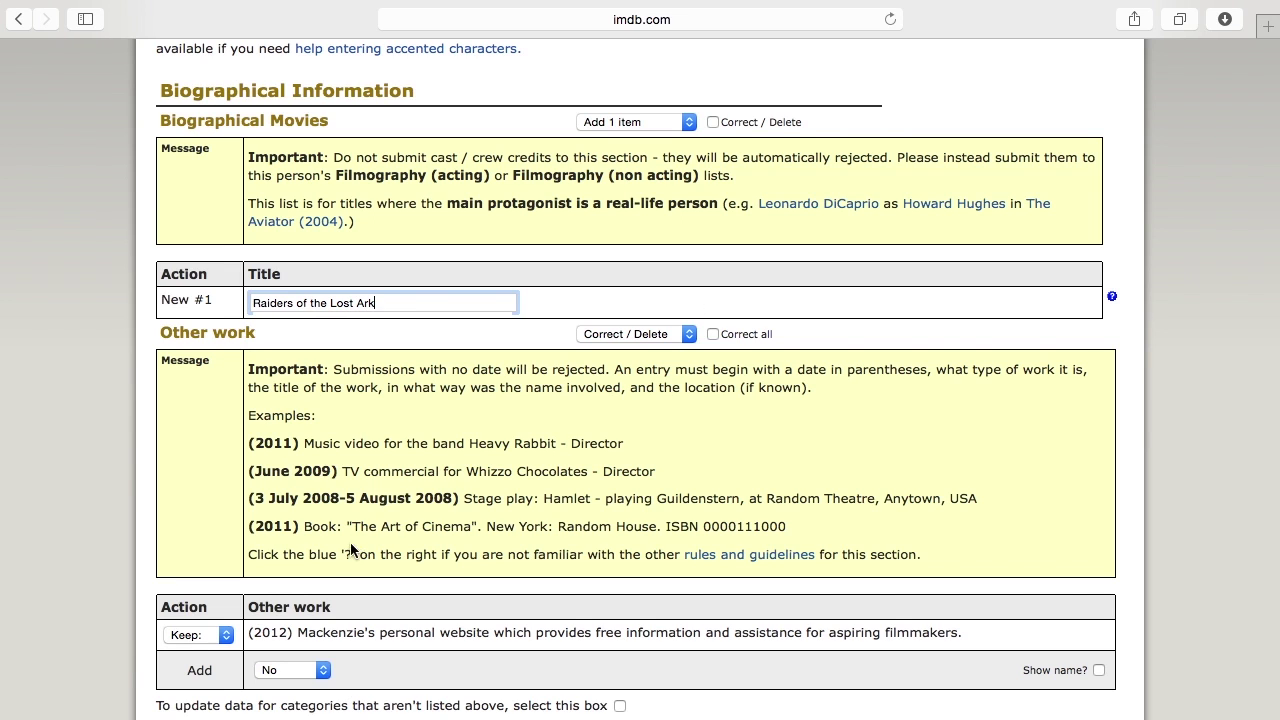
Step: Mark the 2012 personal website entry under Other work for deletion and have the updates checked
scroll(355, 553, down, 2)
click(205, 555)
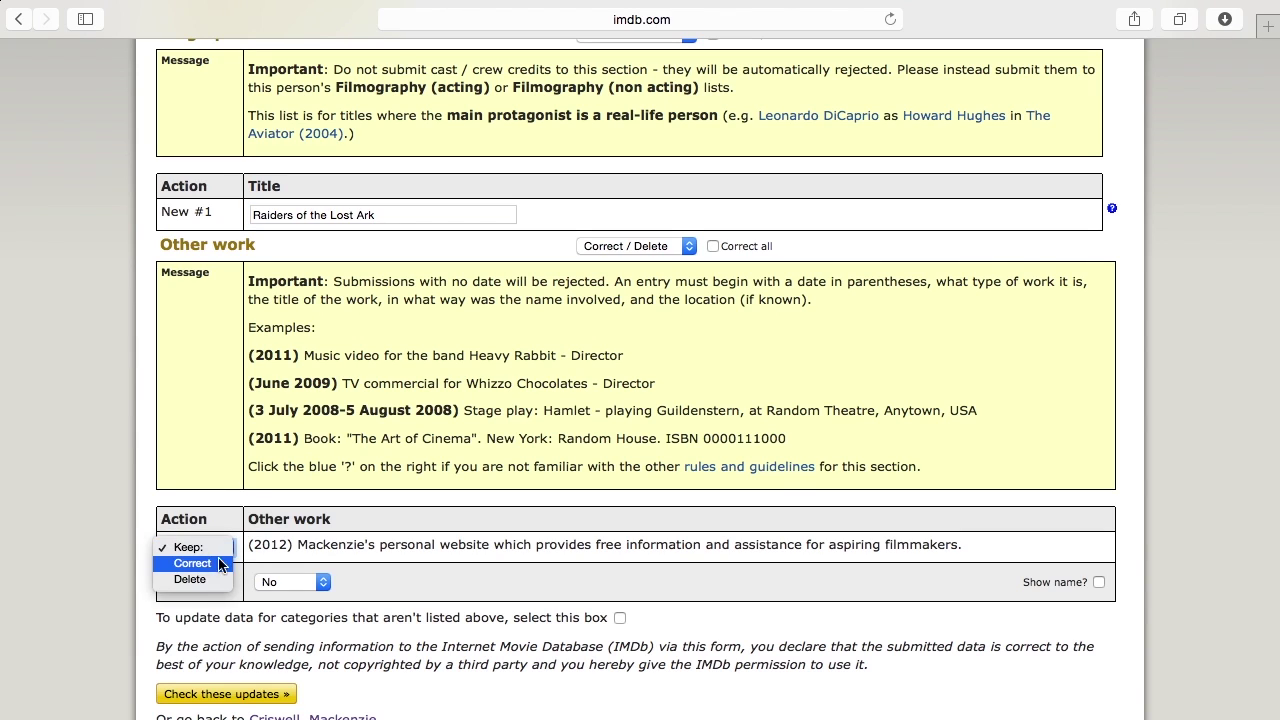
click(182, 580)
click(206, 697)
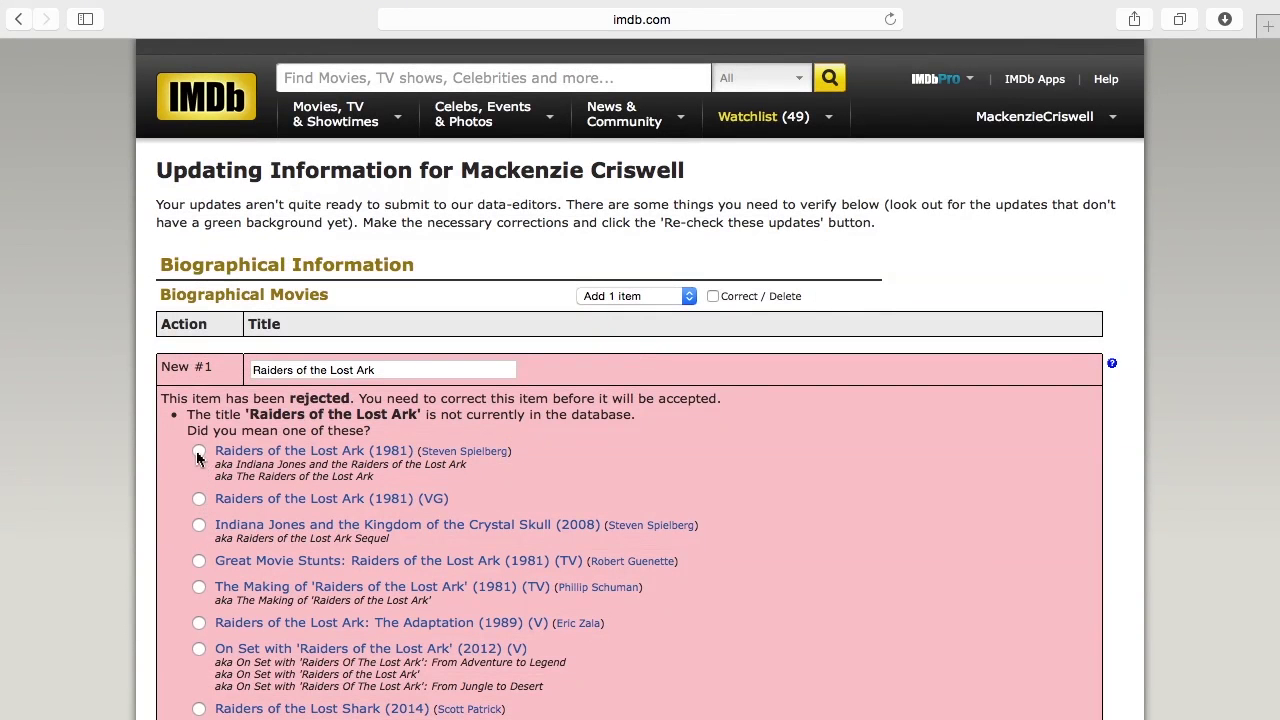
Step: Choose Raiders of the Lost Ark (1981) as the matching title and acknowledge the item's real-life protagonist warning
click(198, 453)
drag(216, 467, 394, 467)
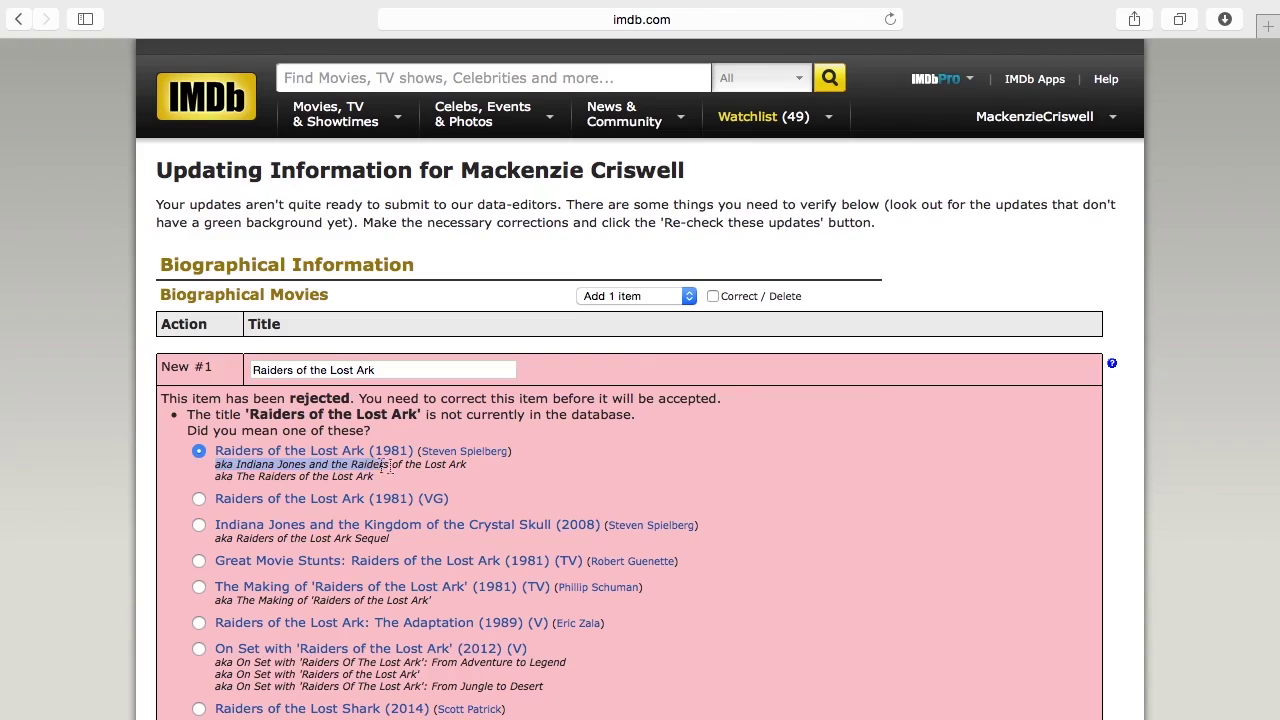
click(378, 492)
scroll(300, 495, down, 10)
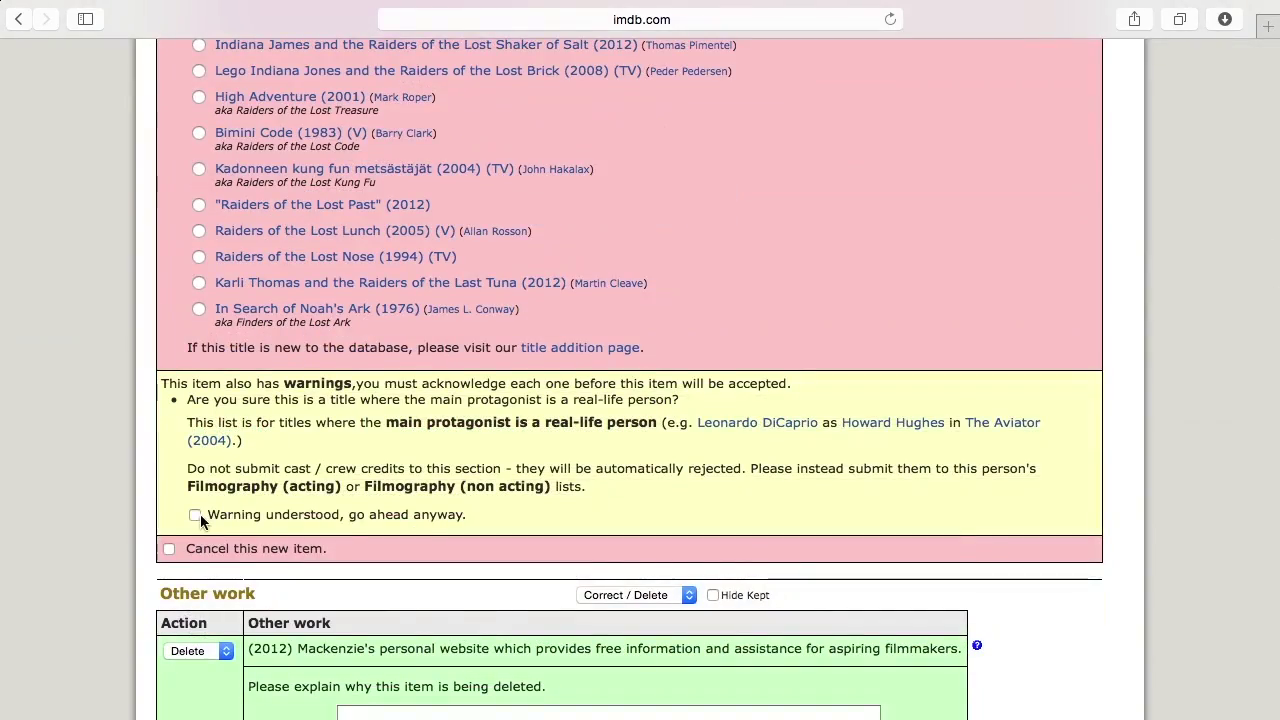
click(195, 515)
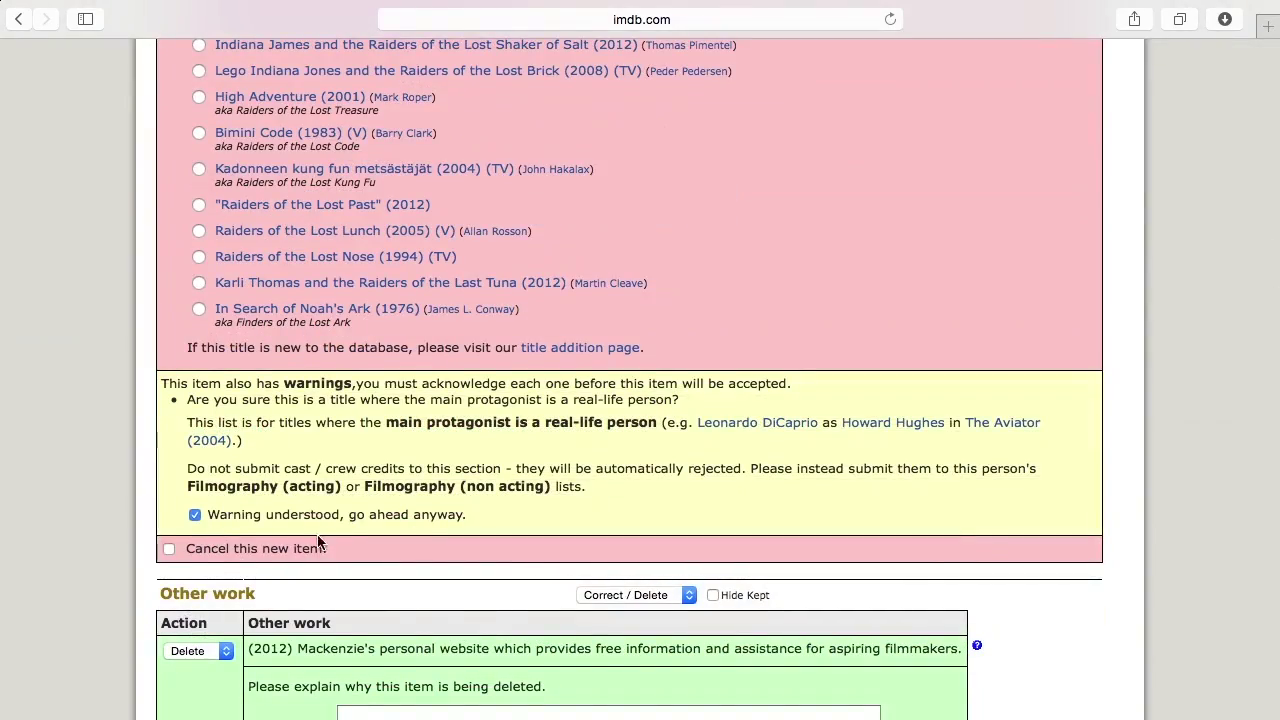
Step: Explain the Other work deletion with "This is innacurate" and re-check the updates
scroll(310, 545, down, 1)
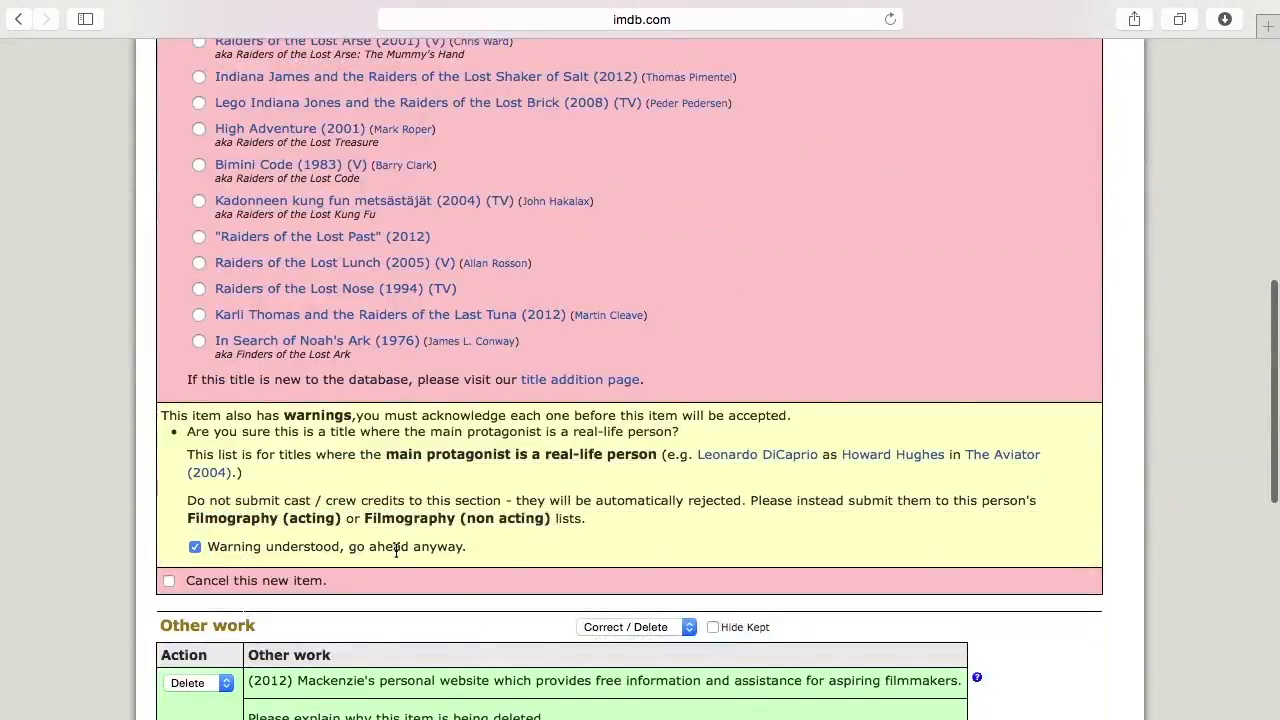
scroll(396, 550, down, 5)
click(436, 286)
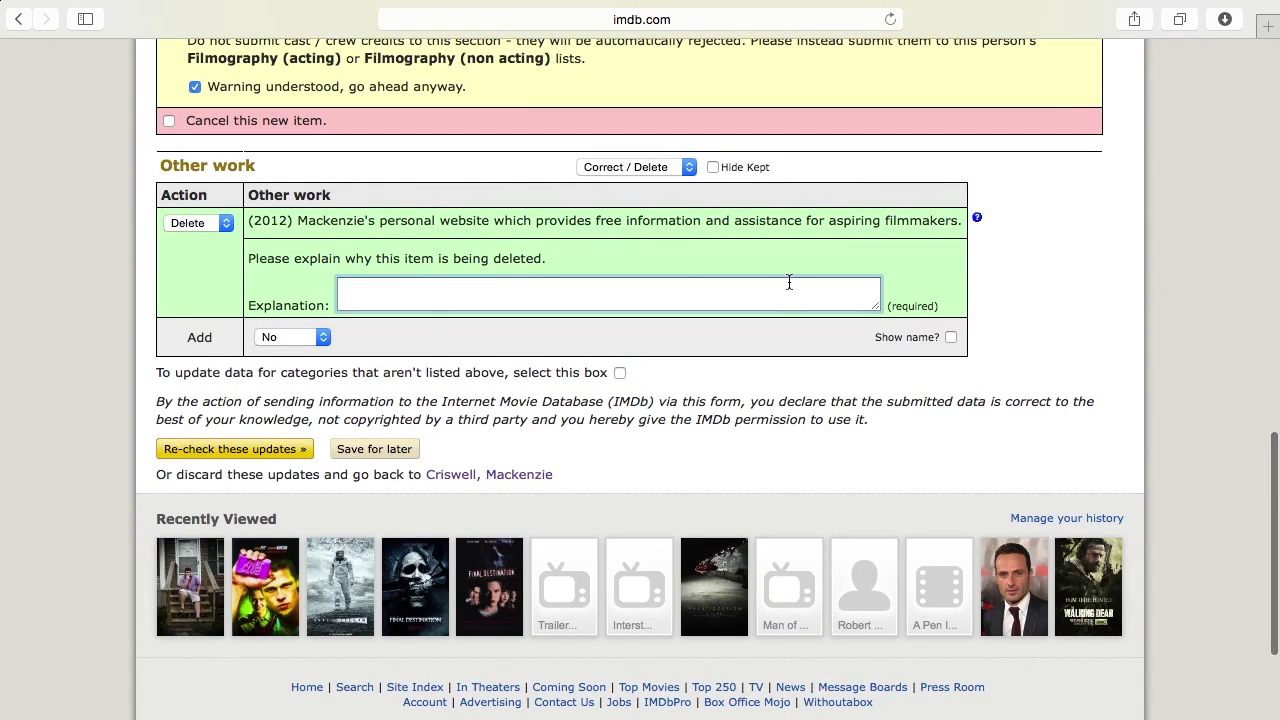
text(This is innacur)
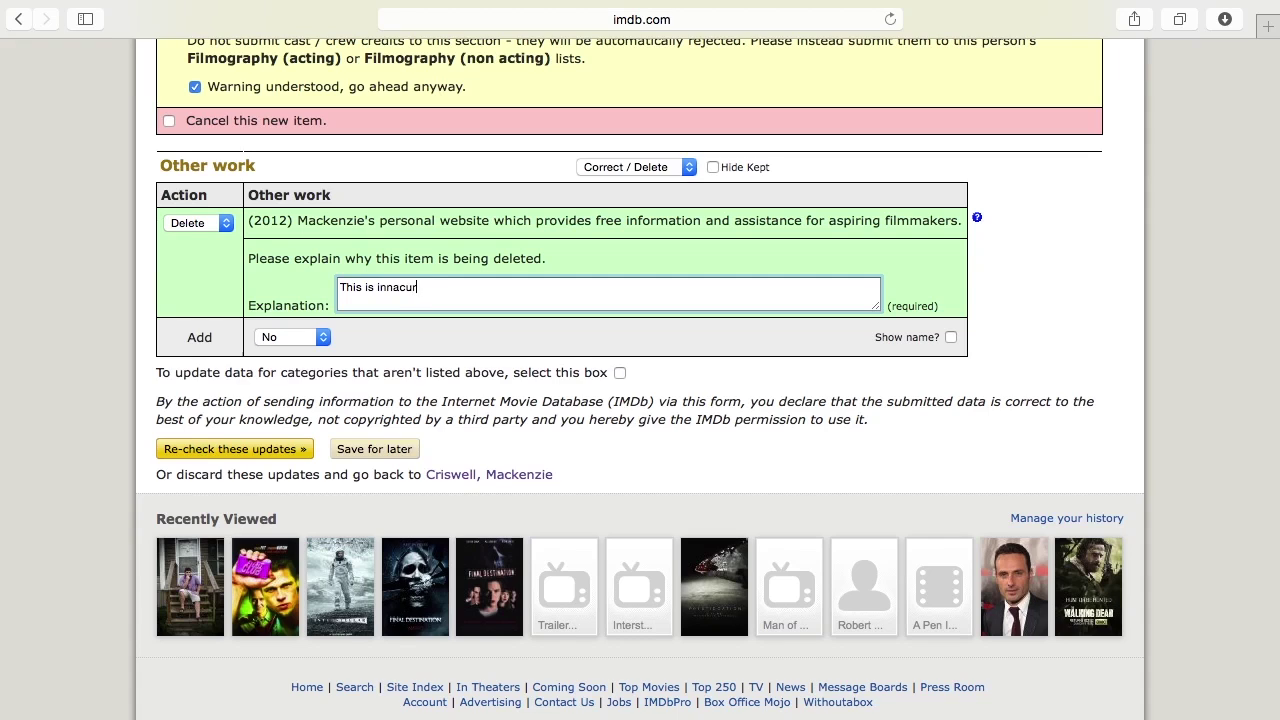
text(ate)
click(232, 452)
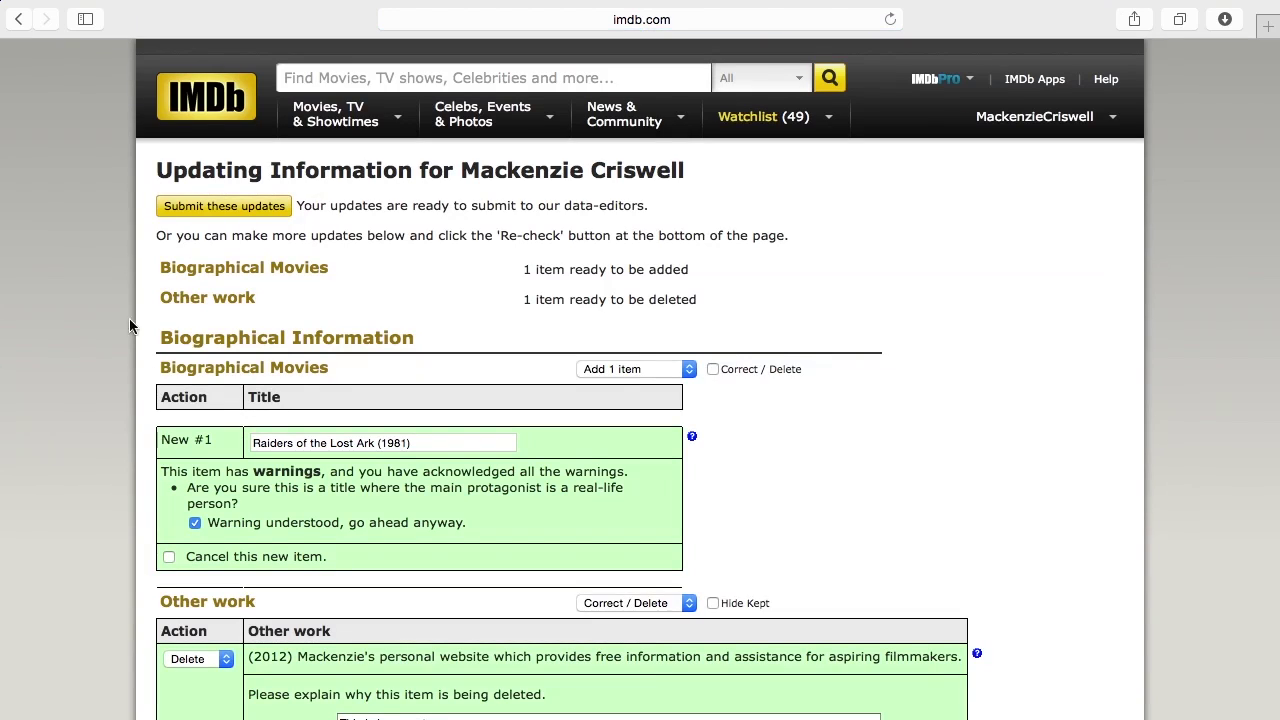
Step: Review the pending Other work deletion with its explanation and the new Biographical Movies item with its acknowledged warning
scroll(222, 378, down, 2)
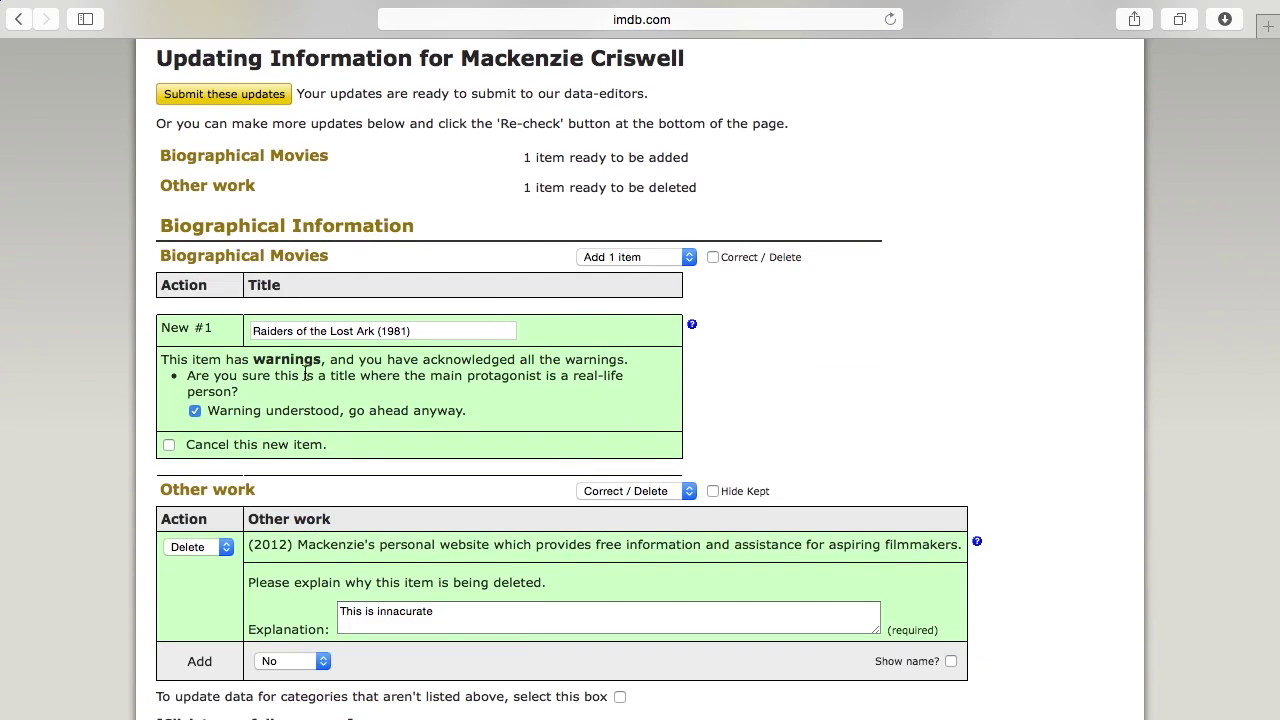
triple_click(457, 617)
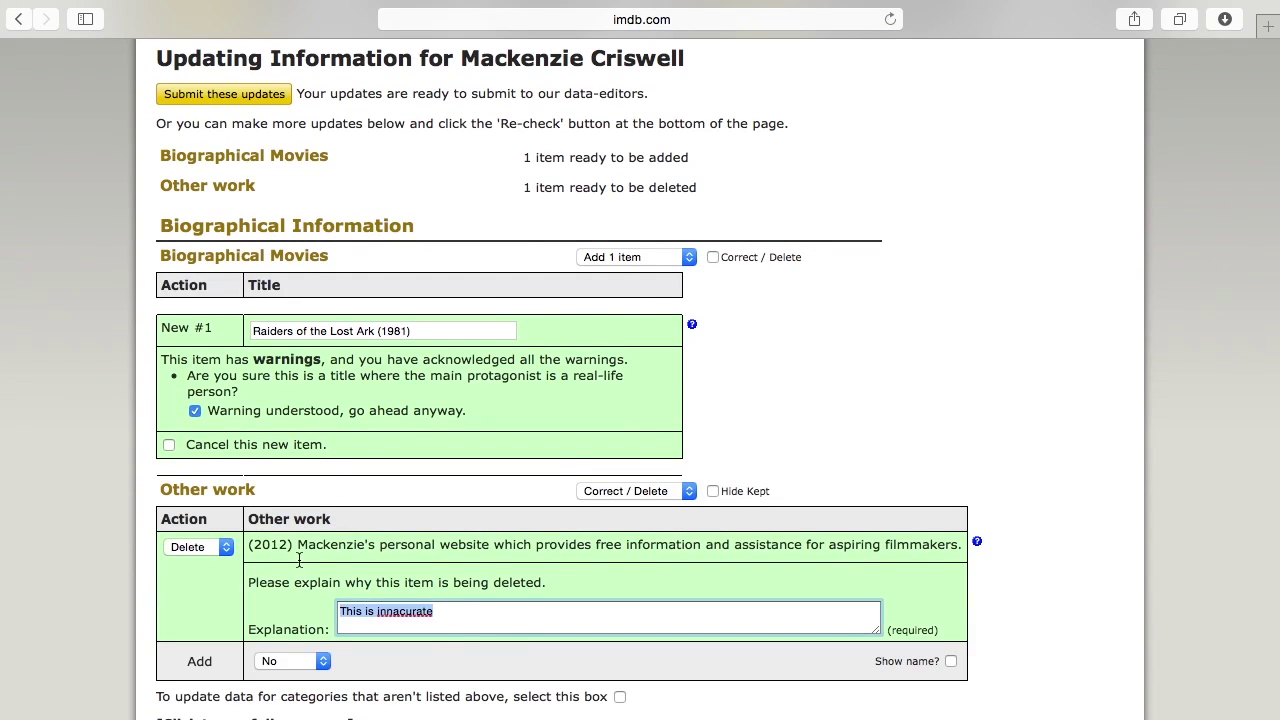
click(228, 547)
click(362, 544)
drag(296, 545, 820, 537)
click(571, 608)
scroll(211, 587, up, 1)
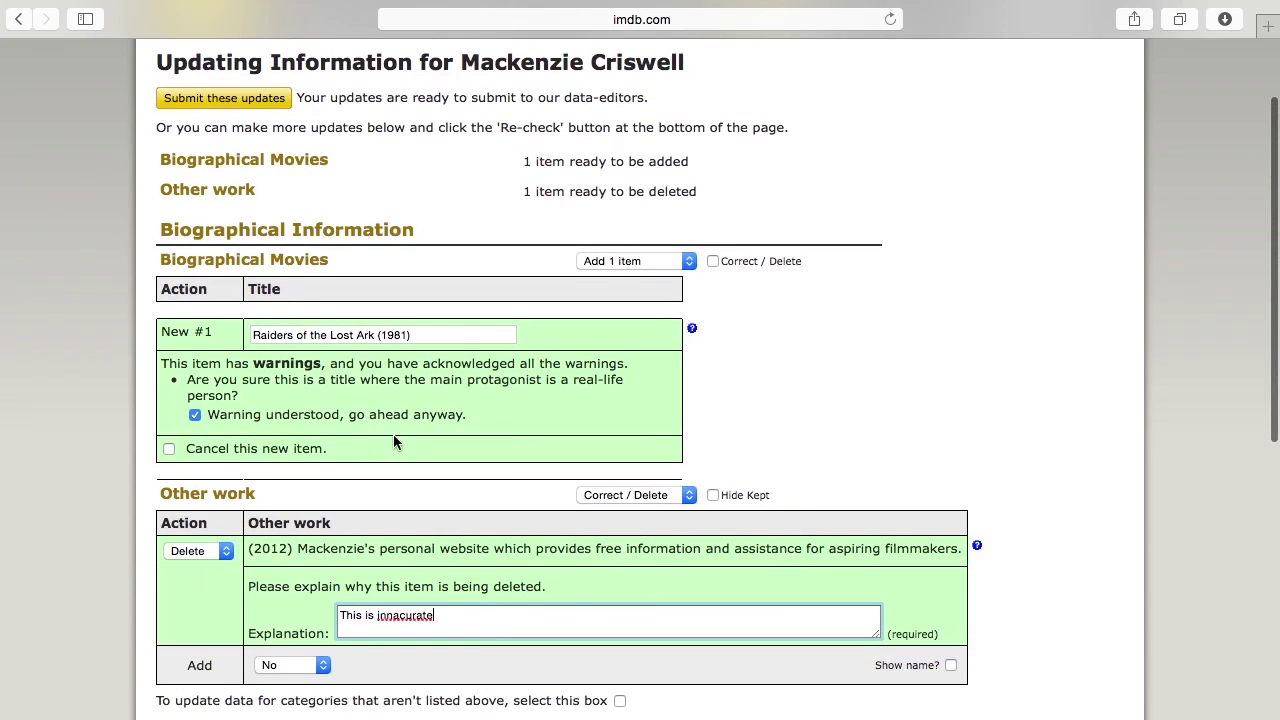
drag(464, 336, 208, 333)
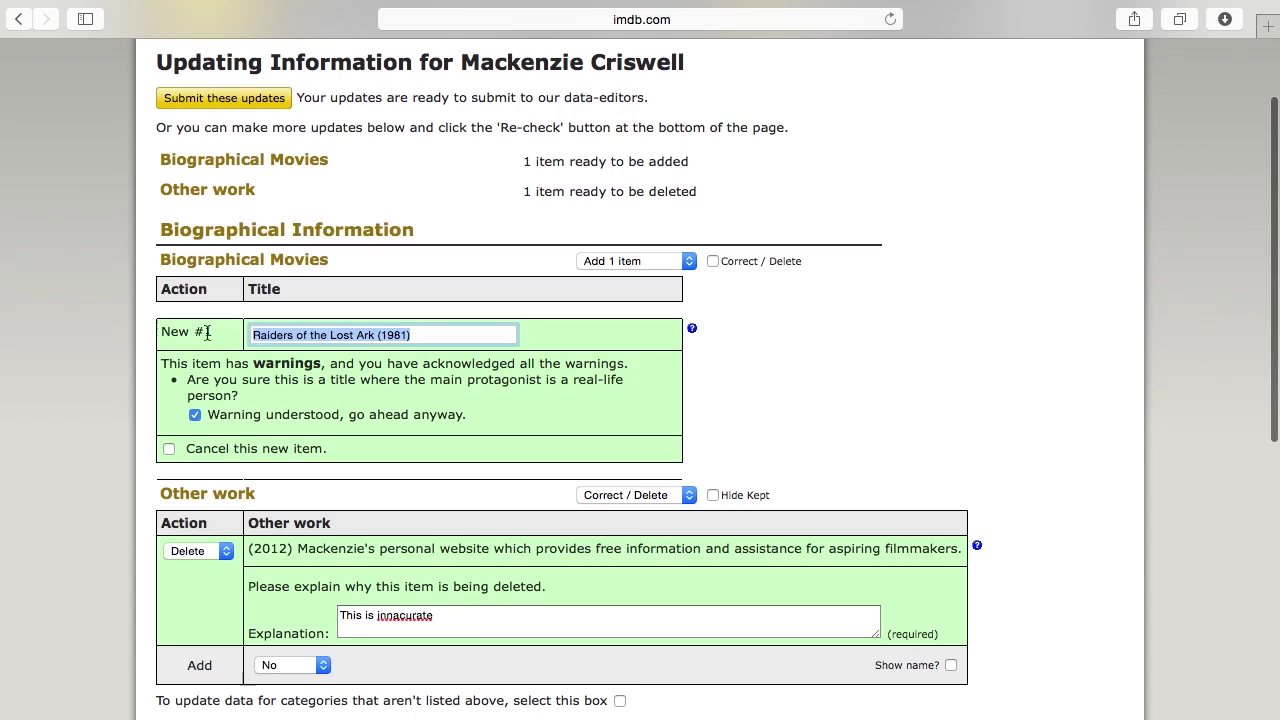
click(478, 336)
click(452, 404)
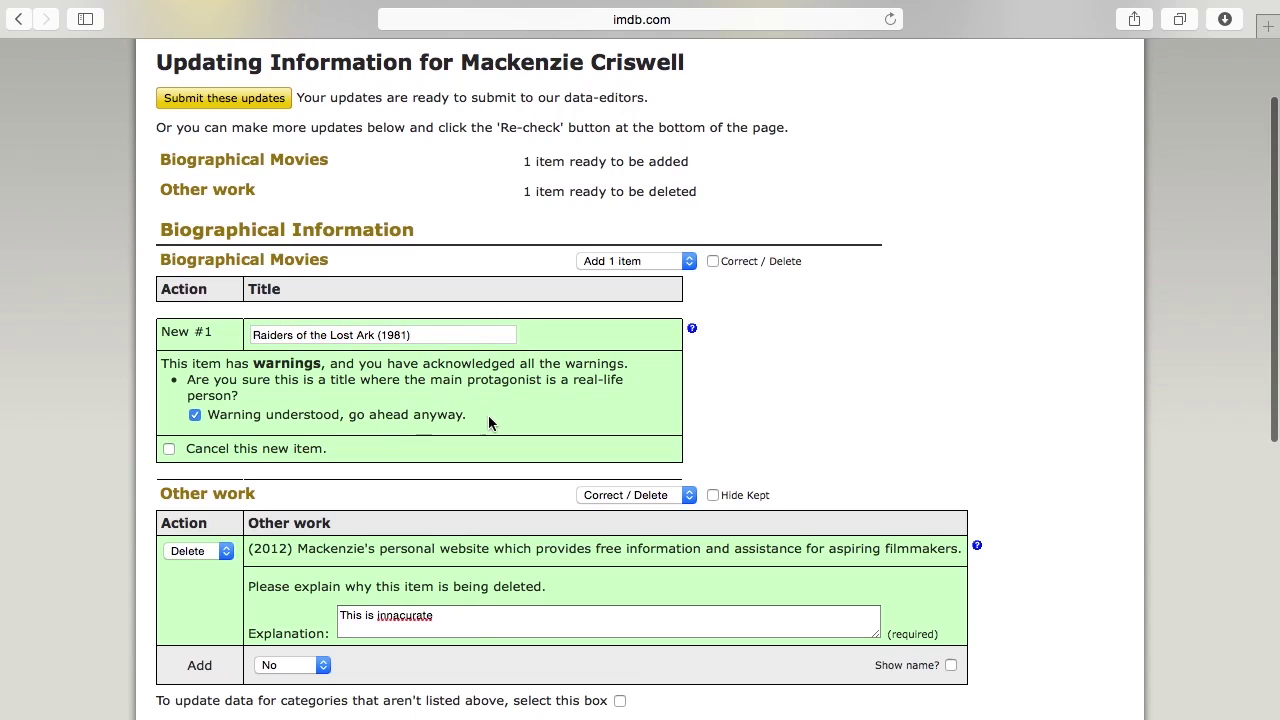
drag(468, 415, 496, 415)
click(170, 367)
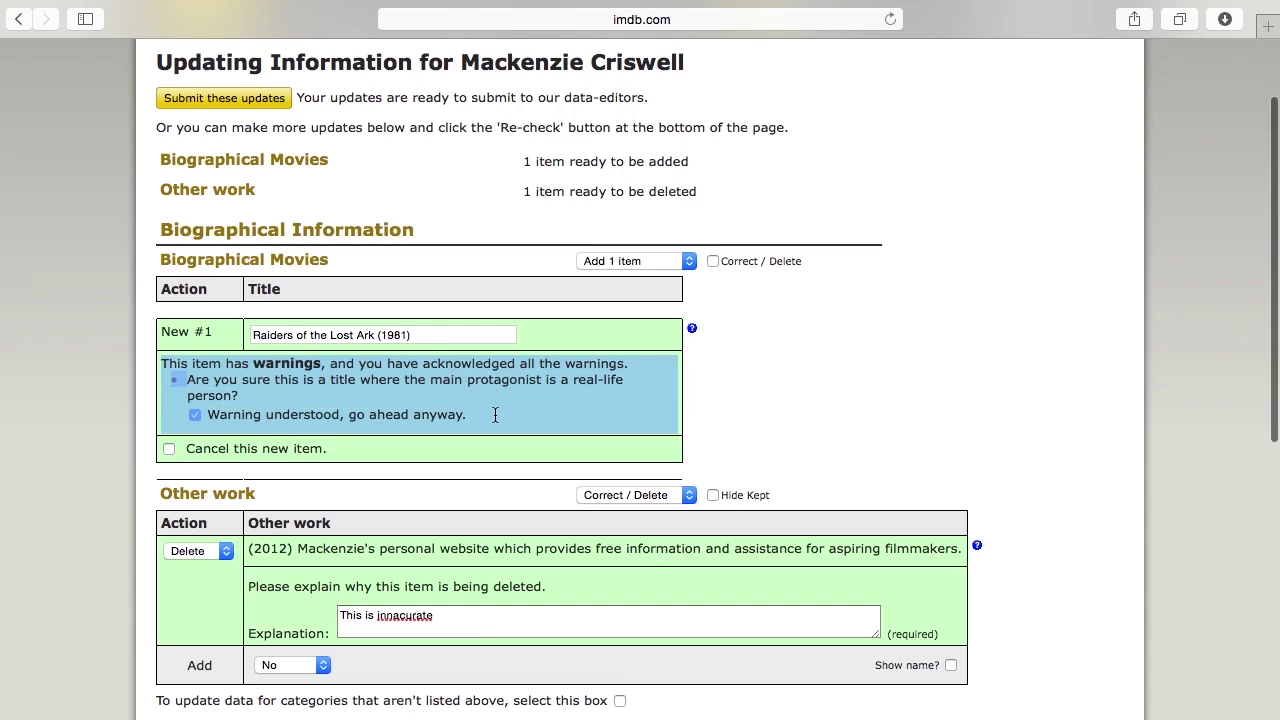
Step: Submit the checked profile updates to the data-editors
click(242, 106)
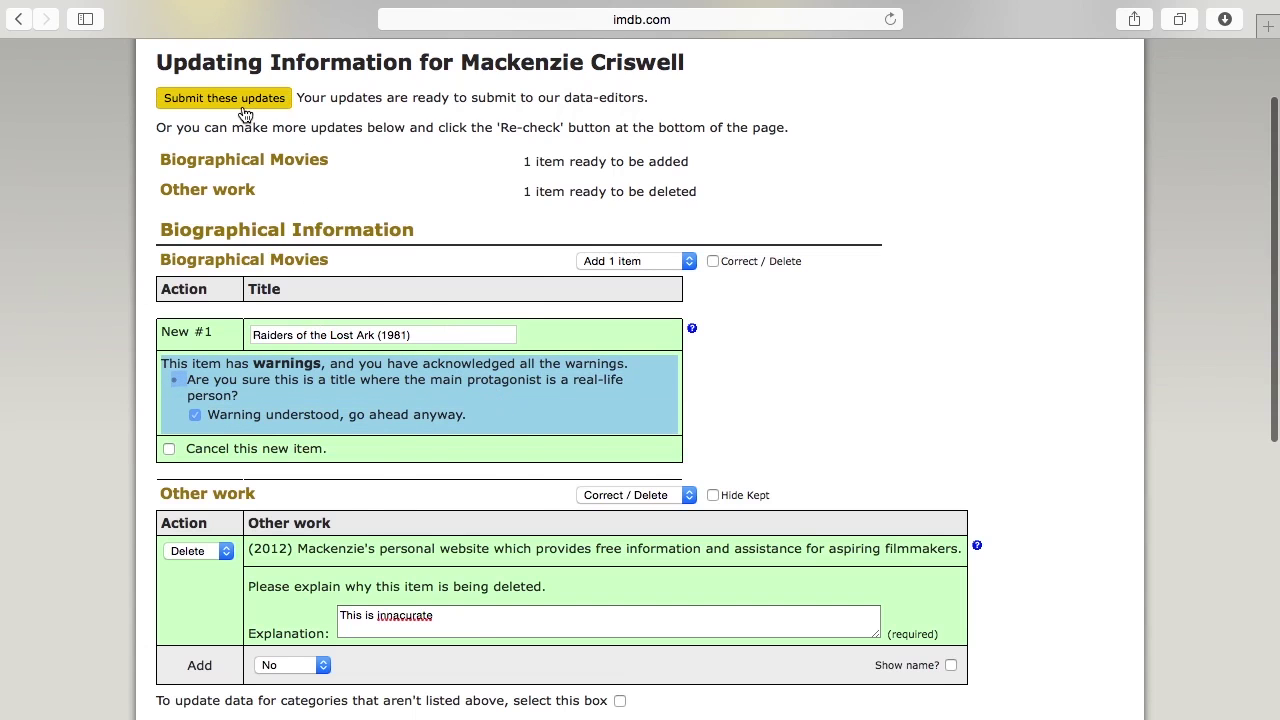